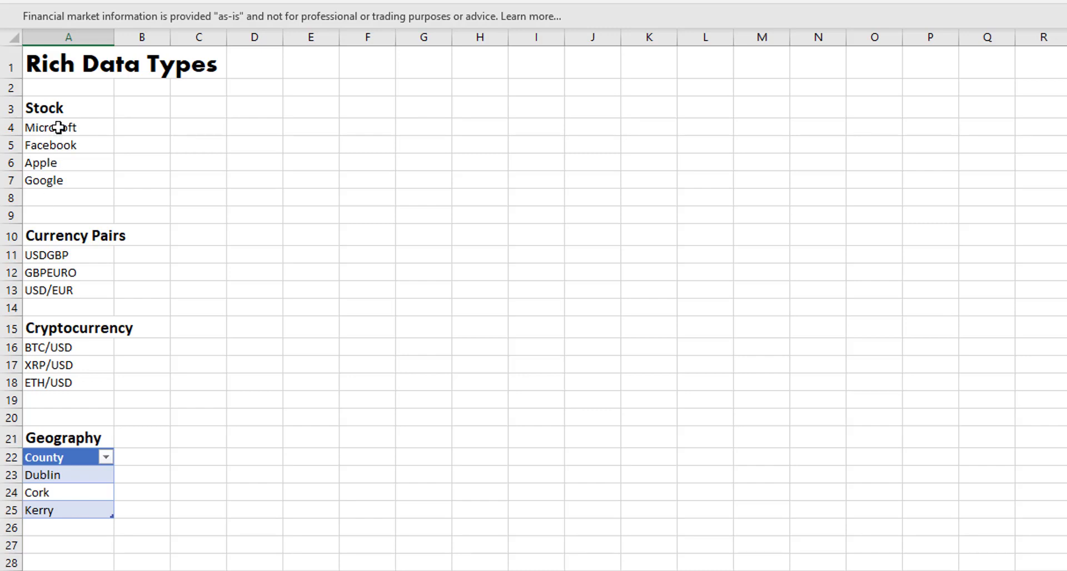
Convert the company names in A4:A7 to Stocks, like Microsoft Corp (XNAS:MSFT), and autofit column A
left_click_drag(57, 128, 49, 190)
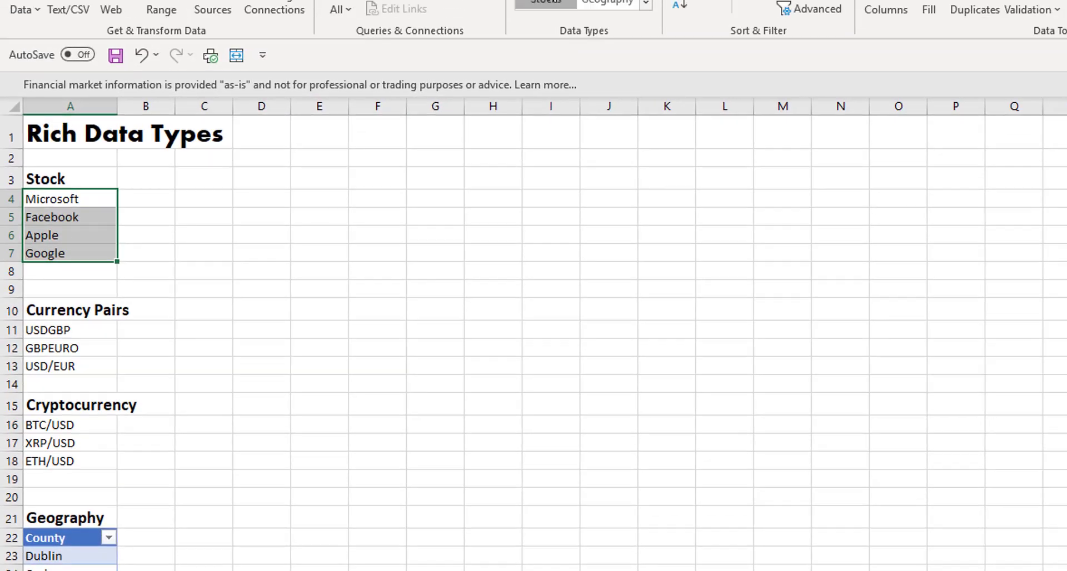
left_click(565, 70)
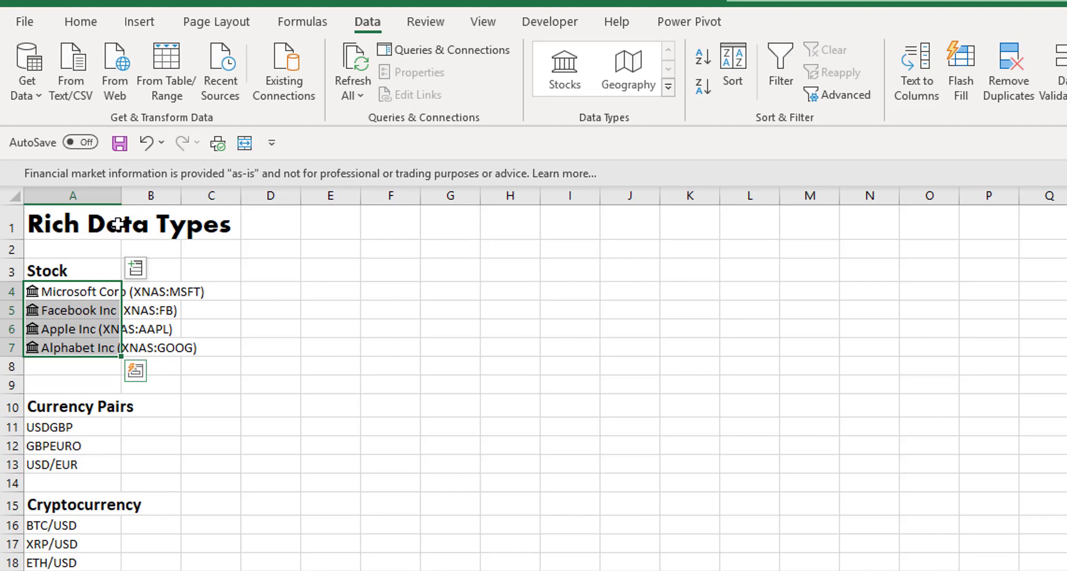
double_click(121, 195)
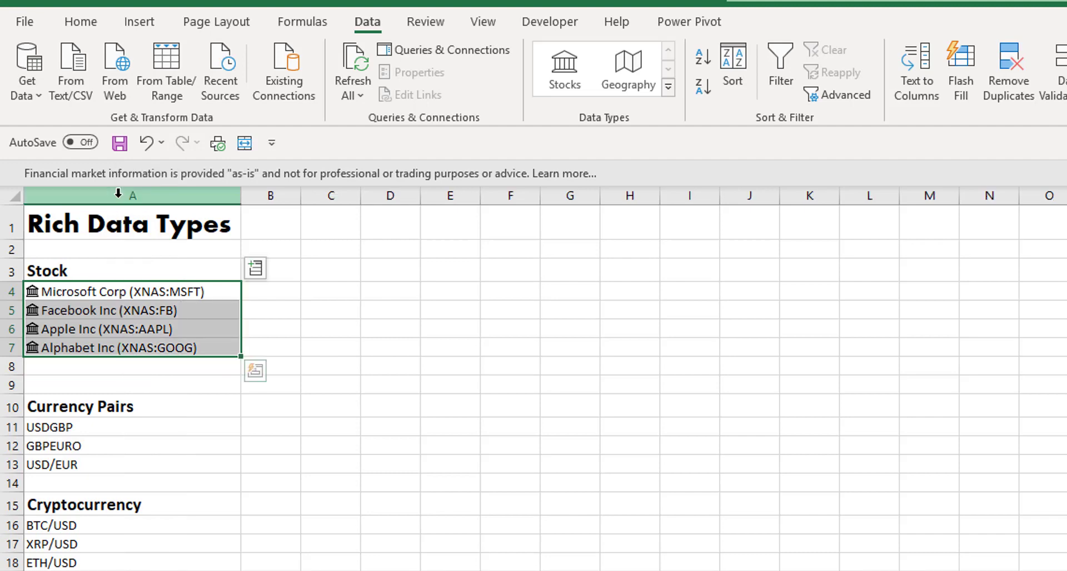
Extract Microsoft's Price, $ 137.52, from its stock data card into B4
left_click(31, 301)
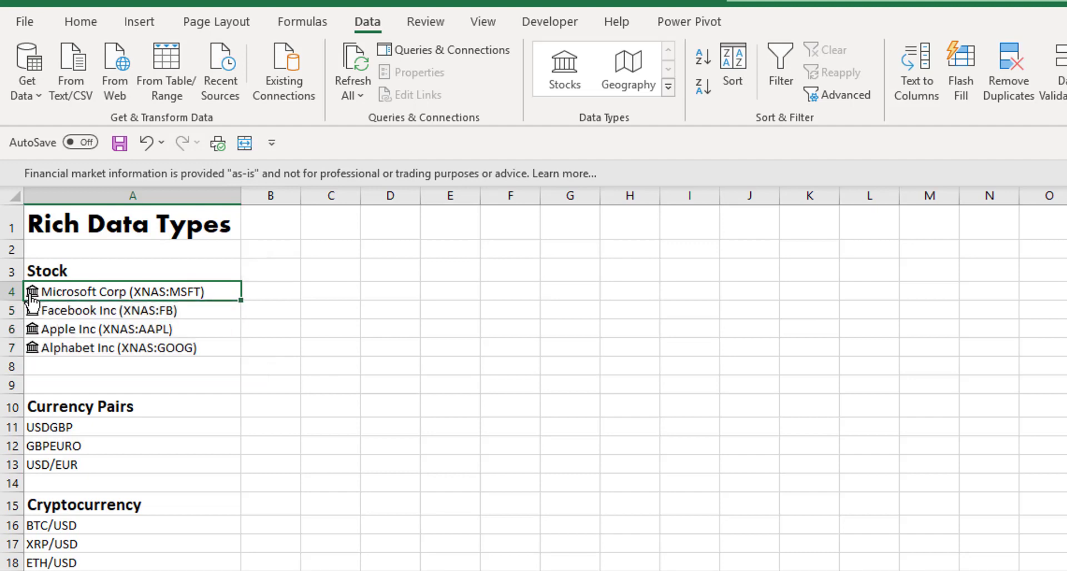
left_click(31, 300)
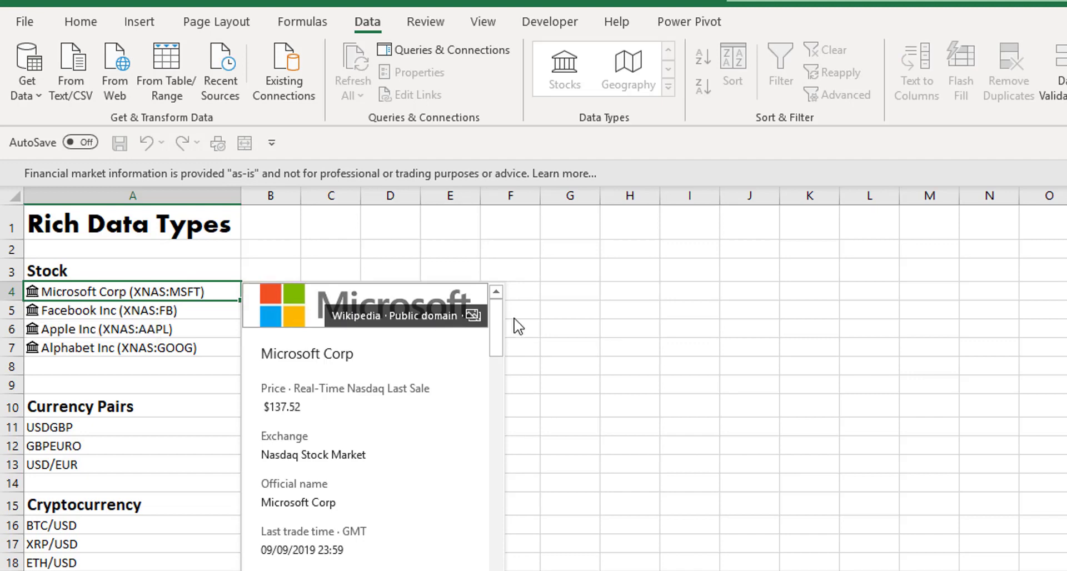
mouse_move(502, 322)
left_mouse_down()
mouse_move(502, 352)
mouse_move(502, 320)
left_mouse_up()
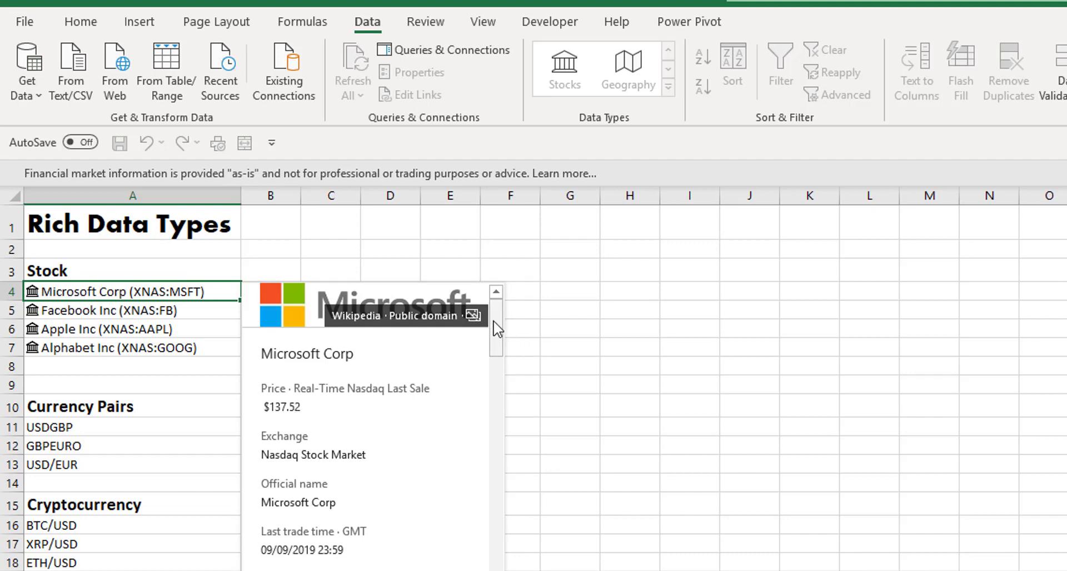
left_click_drag(496, 325, 496, 376)
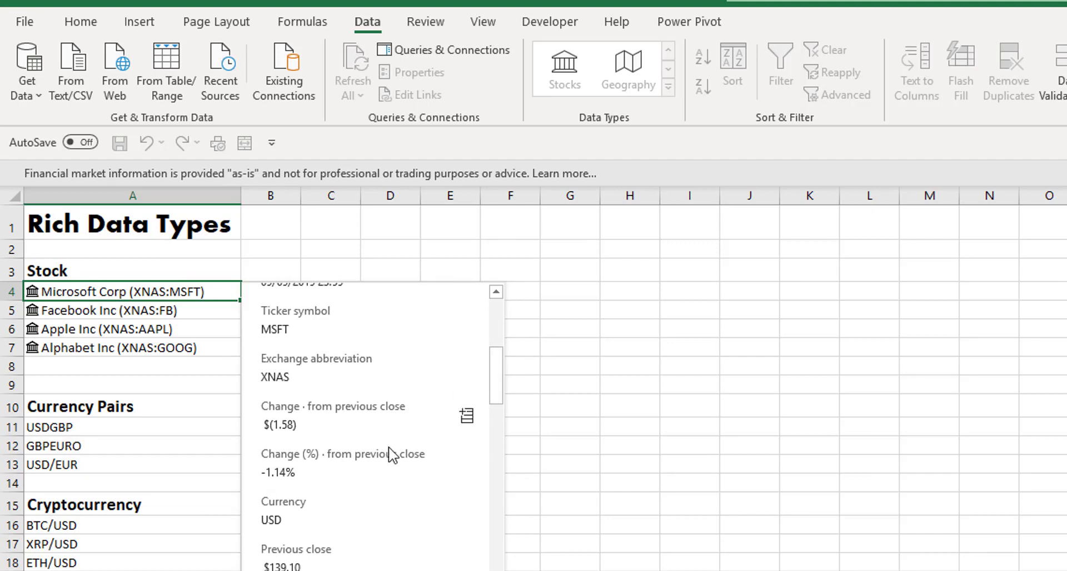
left_click_drag(503, 381, 498, 337)
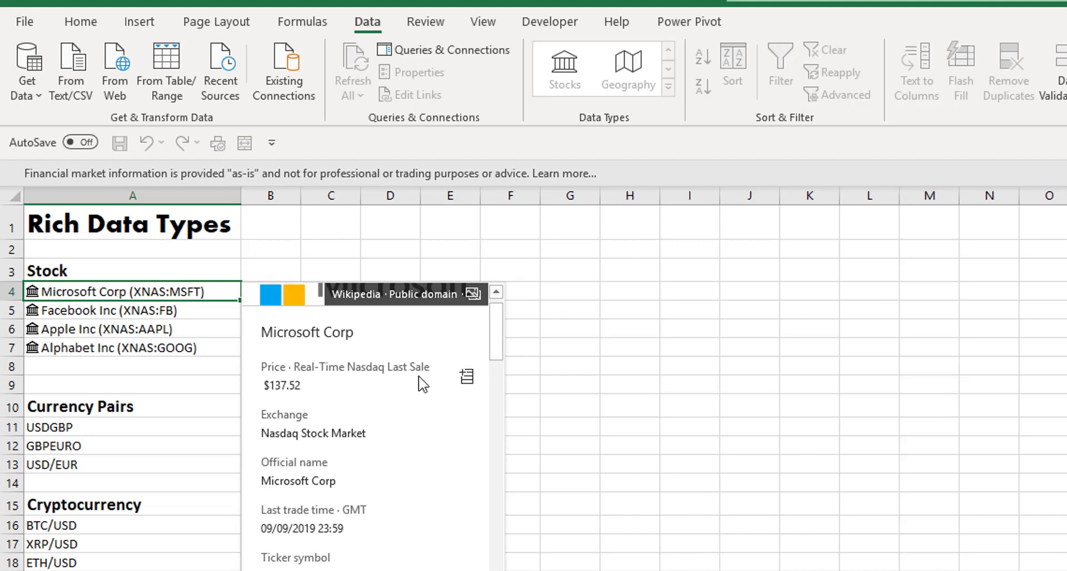
left_click(467, 378)
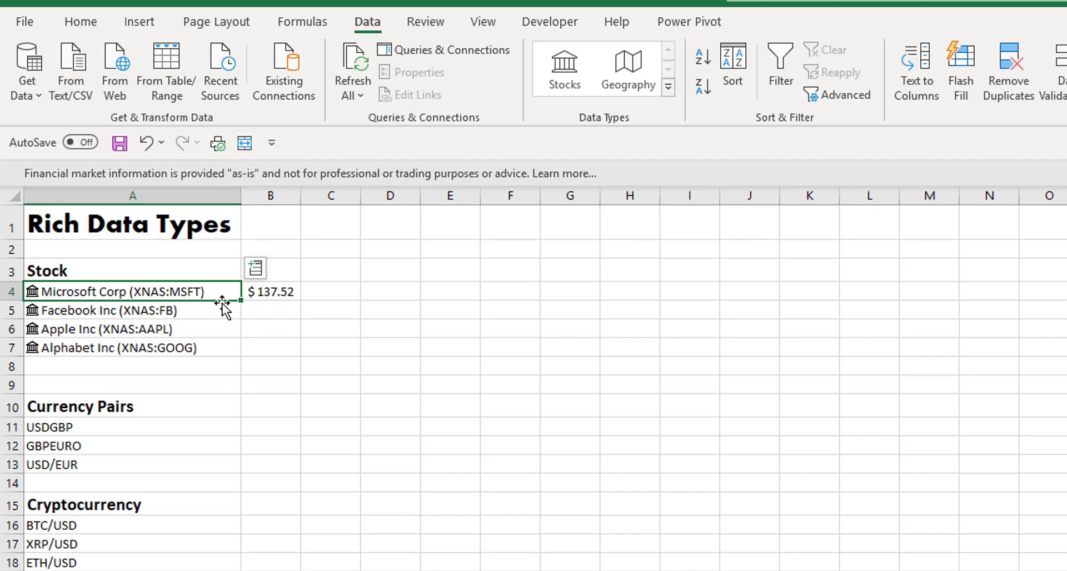
Add the Change (%) field for all four stocks in column C, e.g. -1.14% for Microsoft
left_click_drag(220, 290, 208, 349)
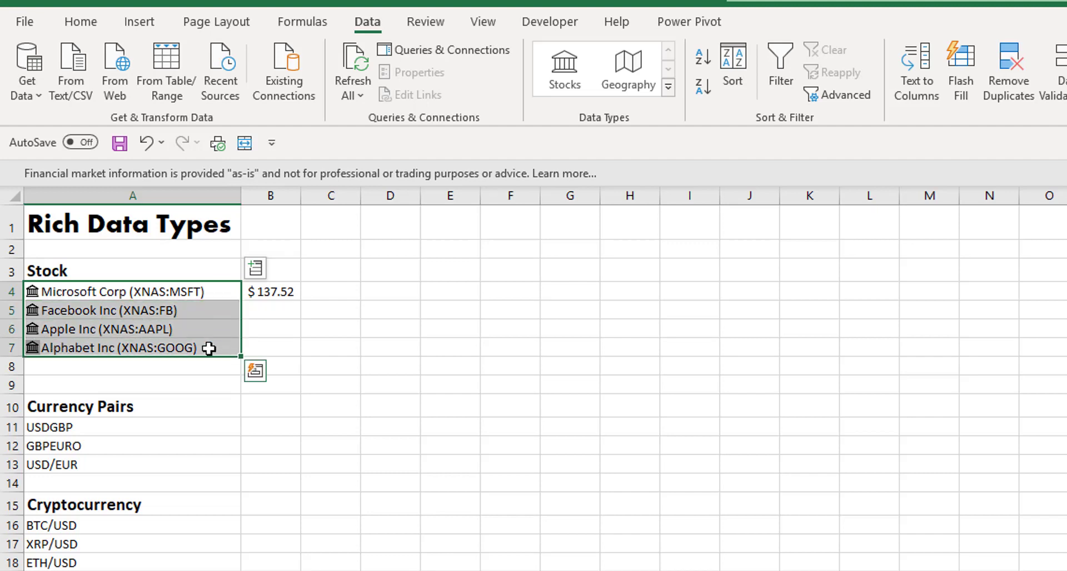
left_click(256, 269)
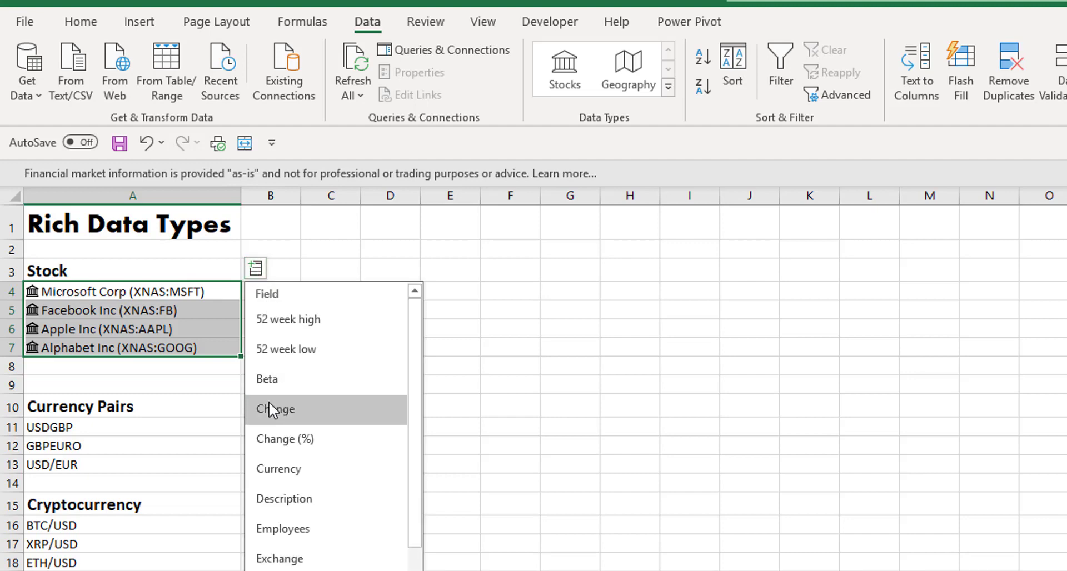
left_click(278, 439)
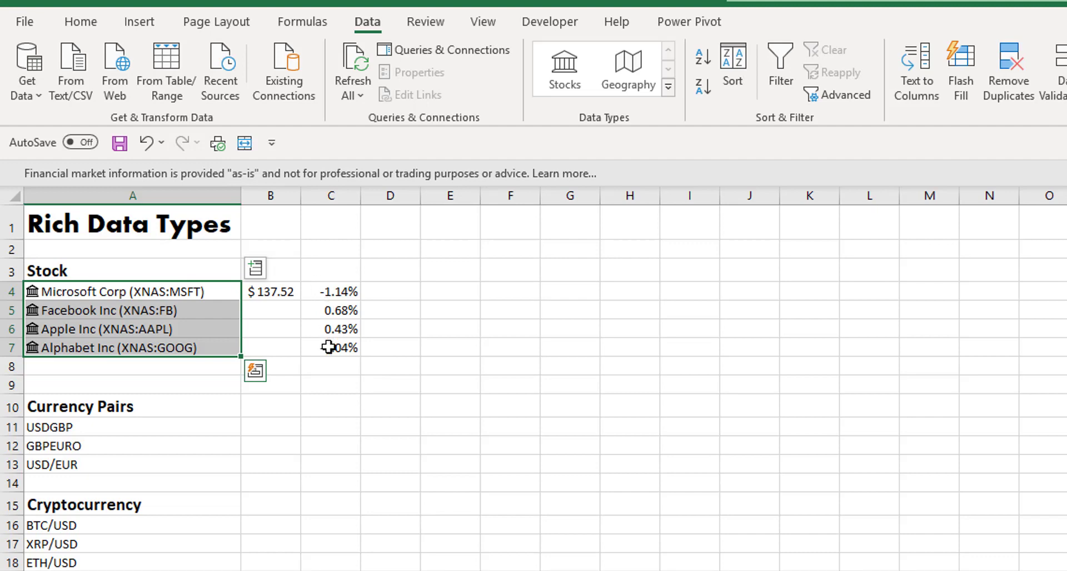
left_click(347, 295)
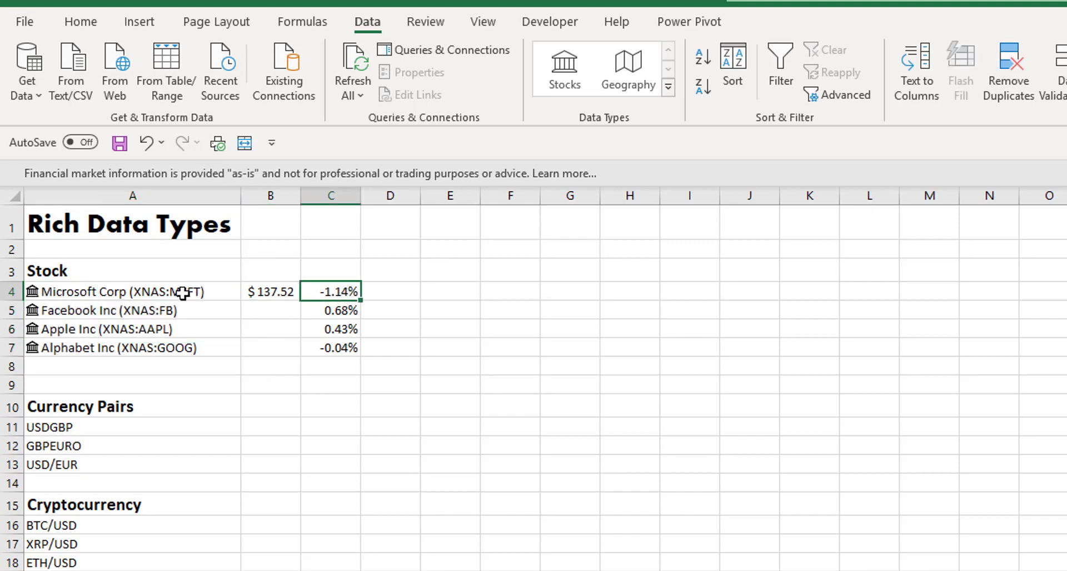
Add each stock's Currency field in column D and show the formula bar
left_click_drag(181, 293, 192, 349)
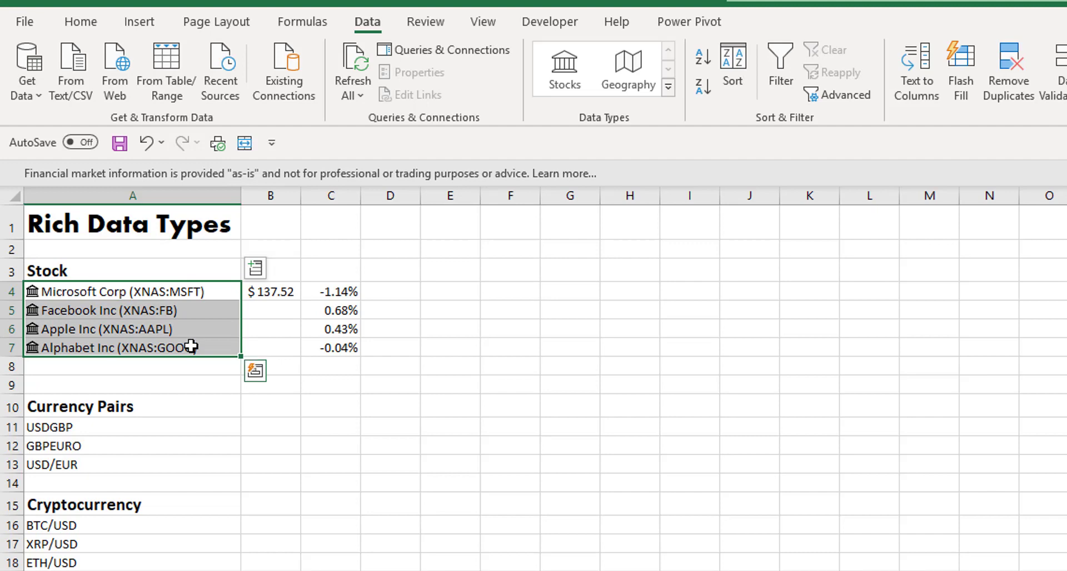
left_click(256, 270)
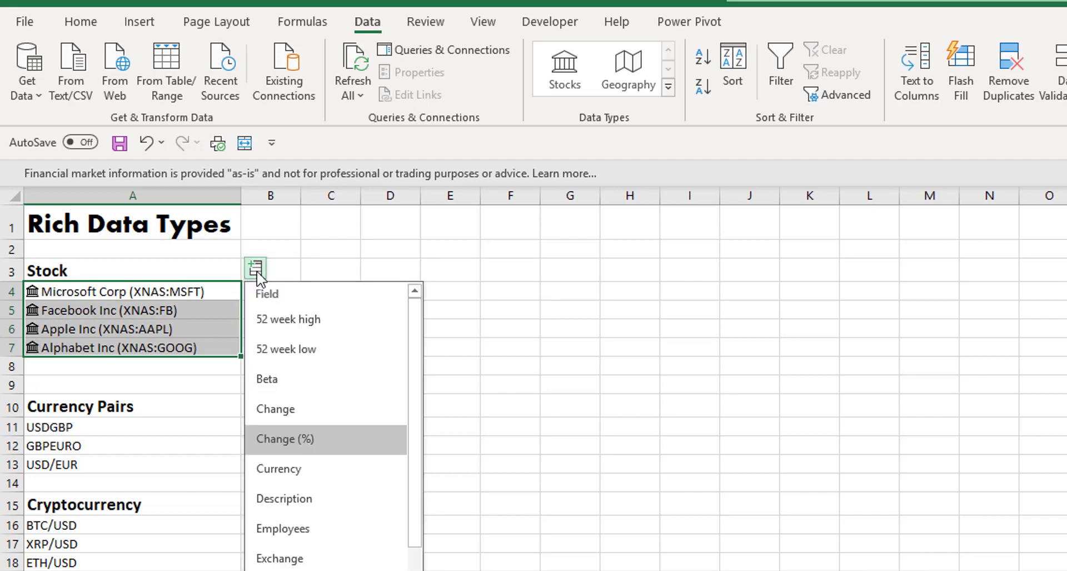
left_click(285, 469)
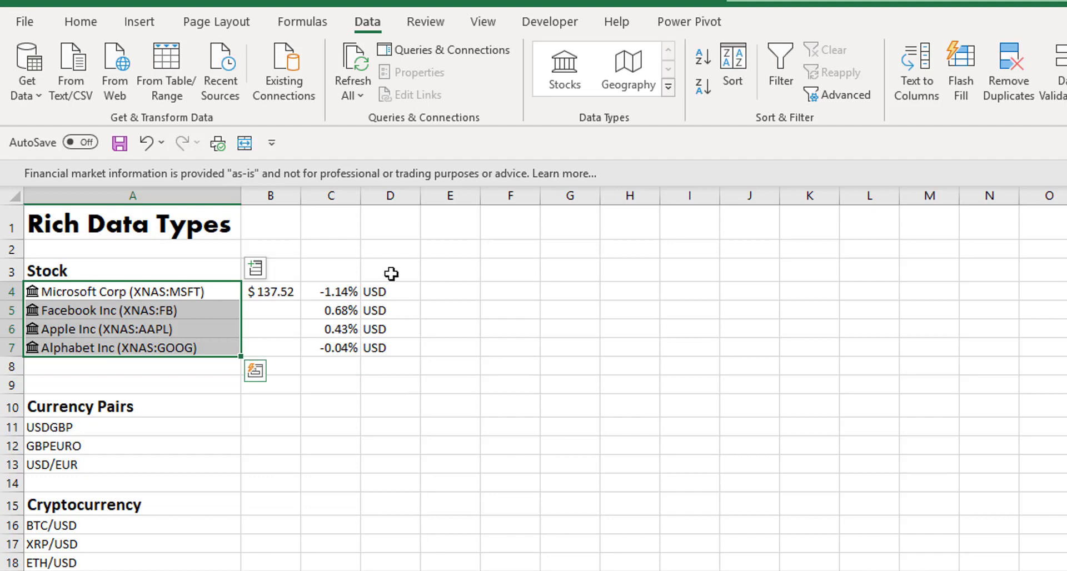
left_click(401, 288)
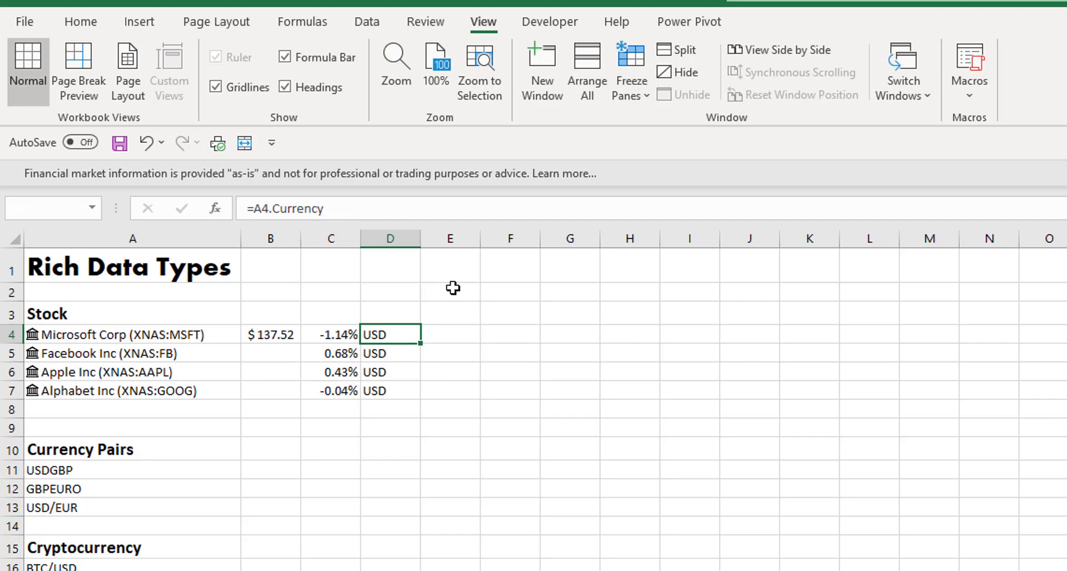
Enter =A4.High in E4 to show Microsoft's High of $ 139.75
left_click(453, 332)
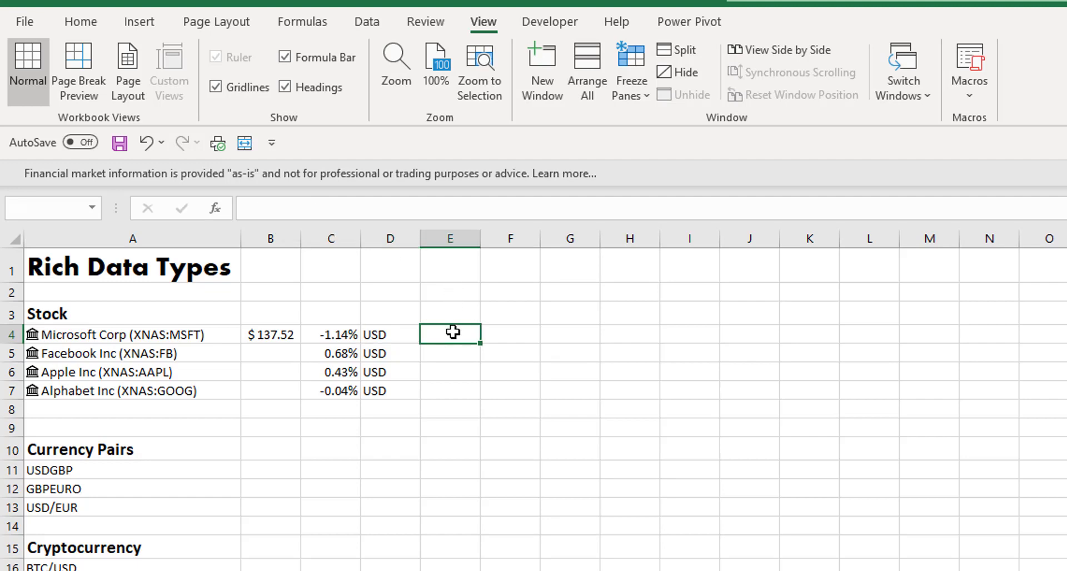
type("=")
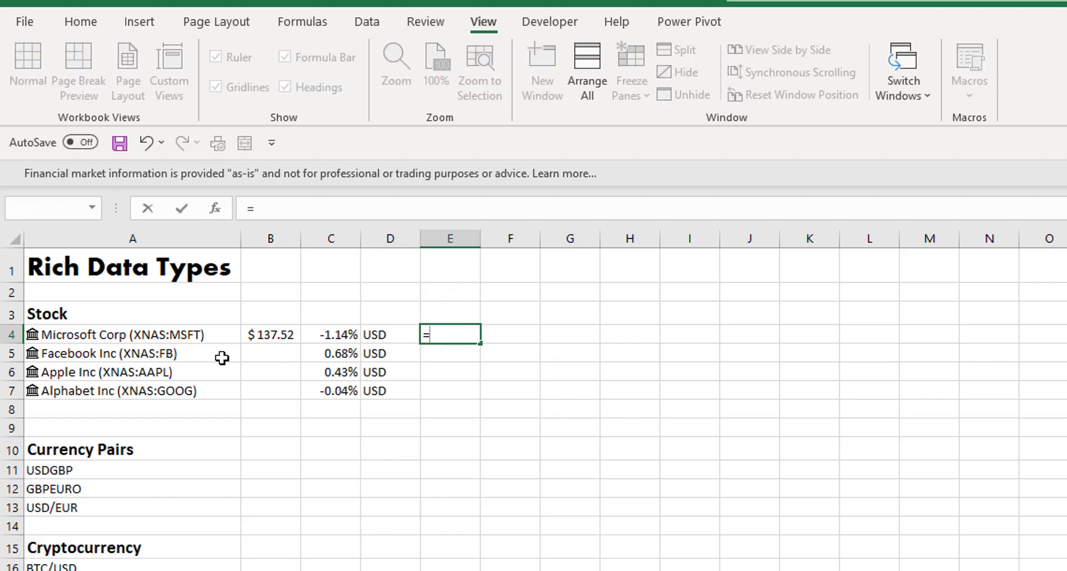
left_click(158, 337)
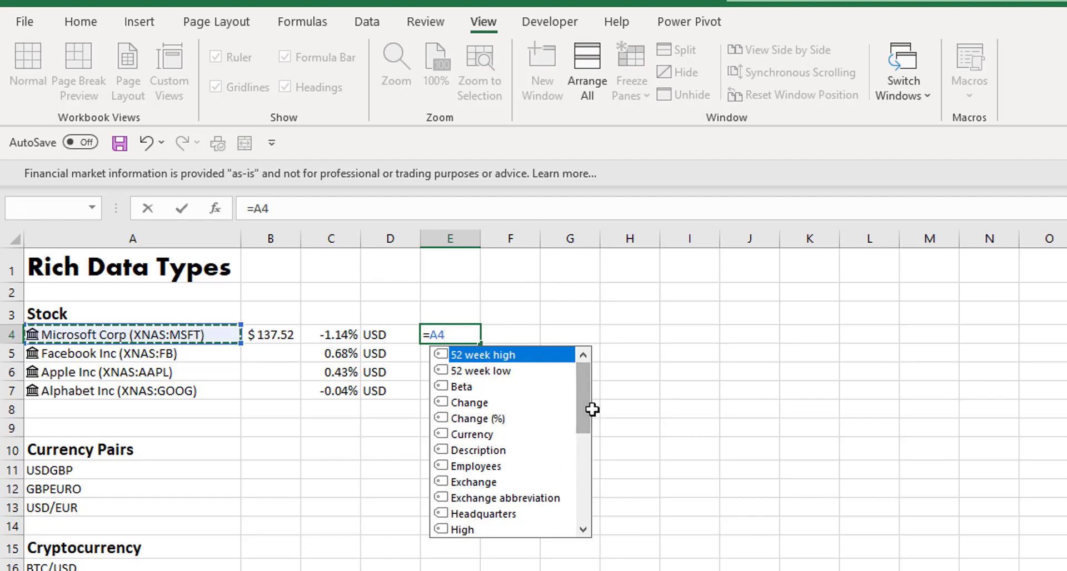
left_click_drag(585, 409, 584, 448)
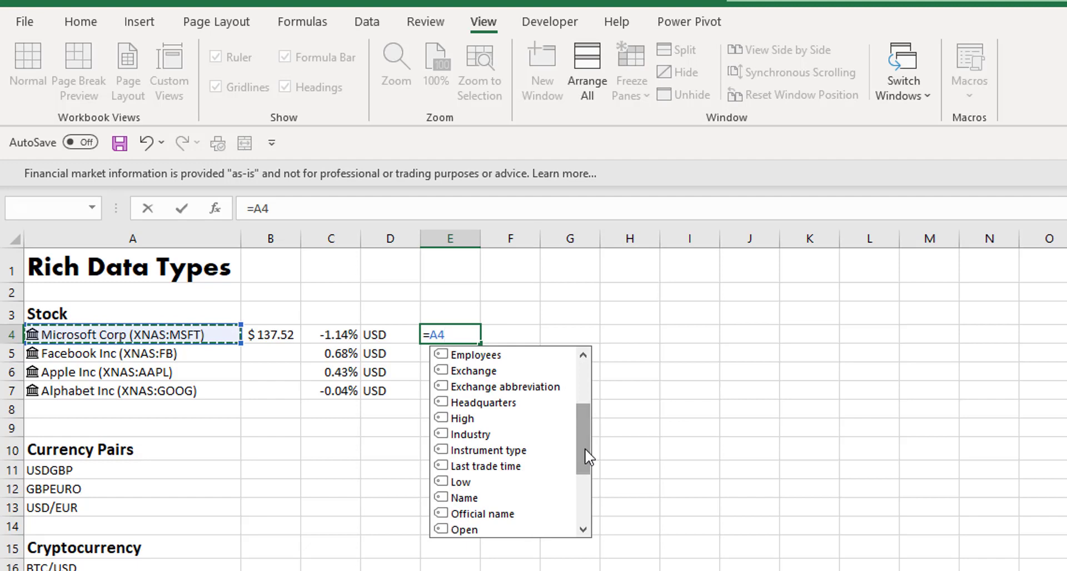
key("Down")
key("Down")
key("Down")
key("Down")
key("Down")
key("Down")
key("Down")
key("Down")
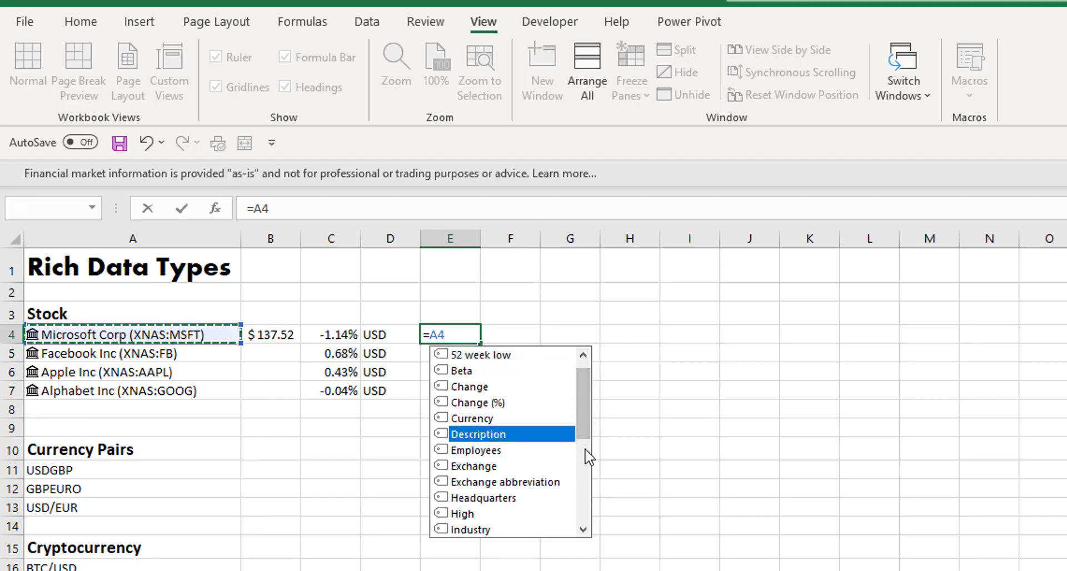
key("Down")
key("Down")
key("Down")
key("Tab")
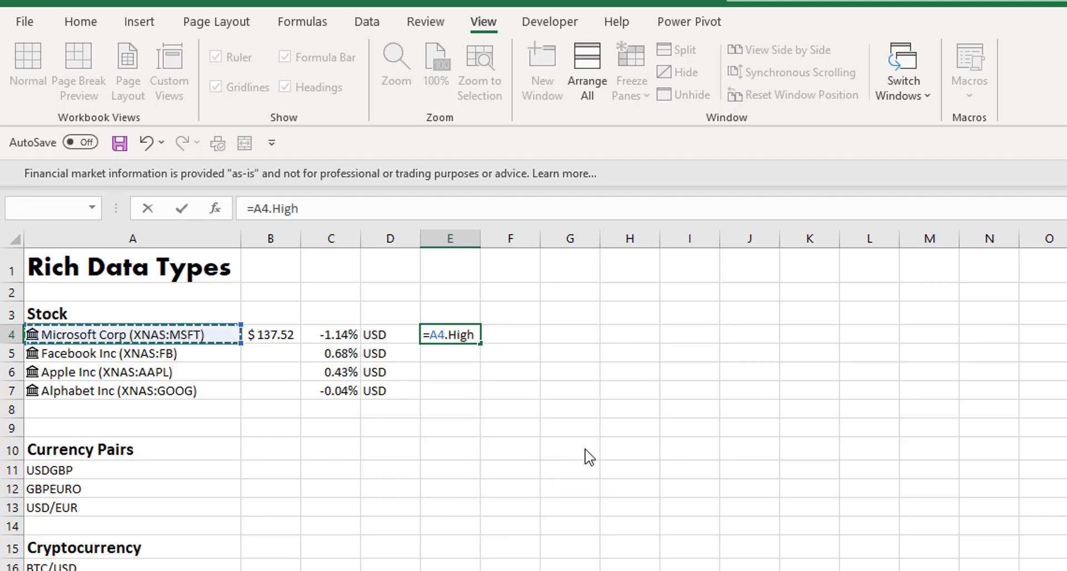
key("Return")
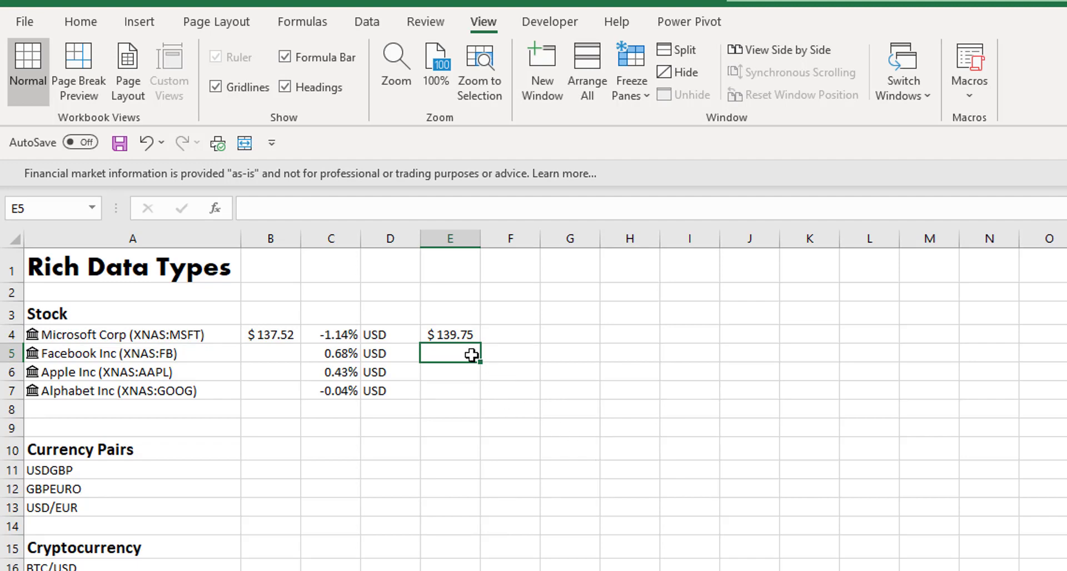
Fill the =A4.High formula down to E7 for the other stocks
left_click(448, 332)
left_click_drag(481, 344, 481, 402)
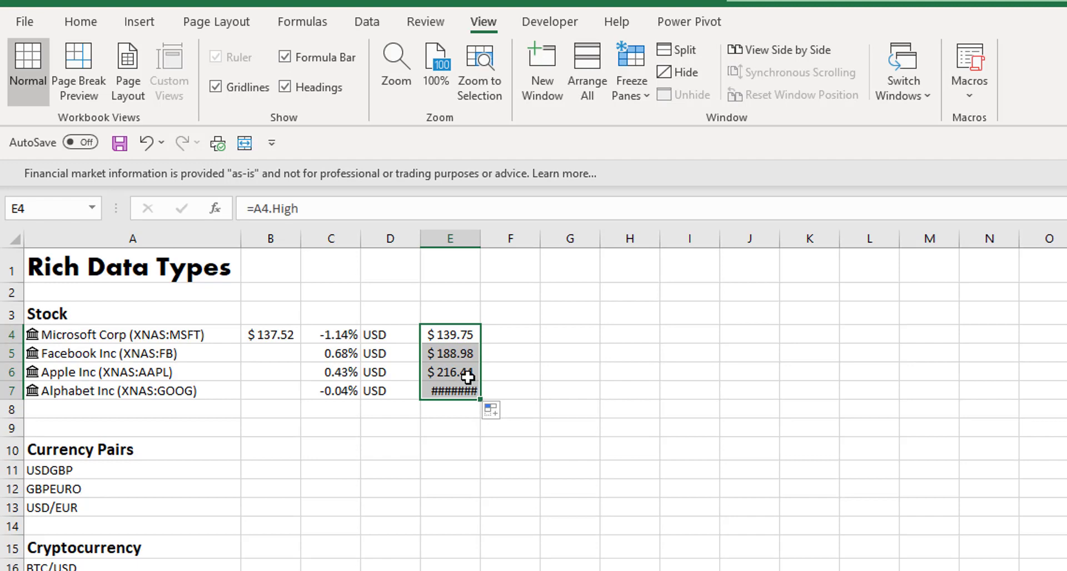
left_click(467, 336)
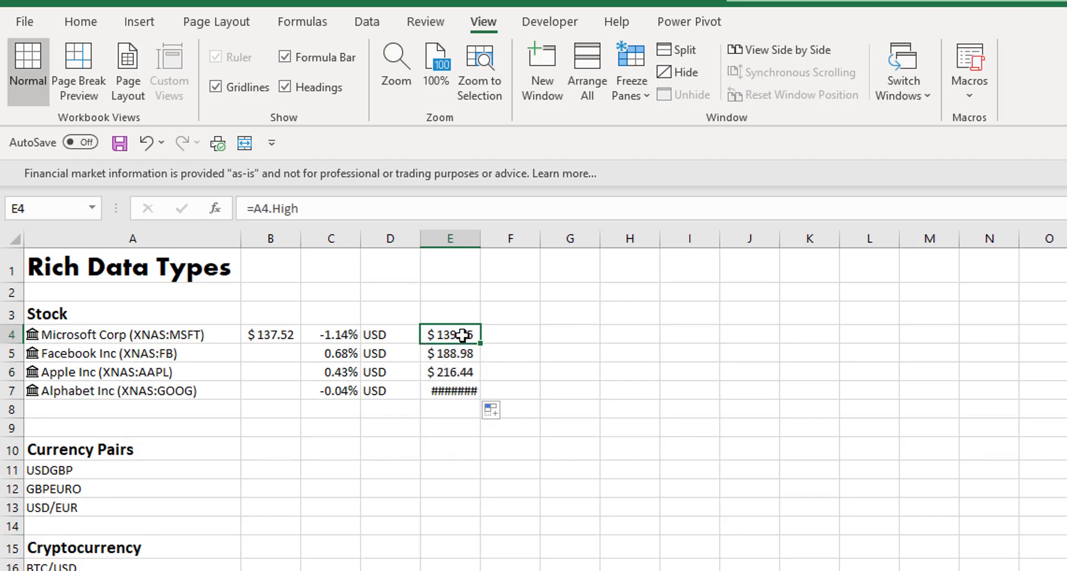
Autofit column E to show $1,220.00, then add each company's Address in an autofitted column F
double_click(483, 235)
left_click_drag(191, 336, 186, 391)
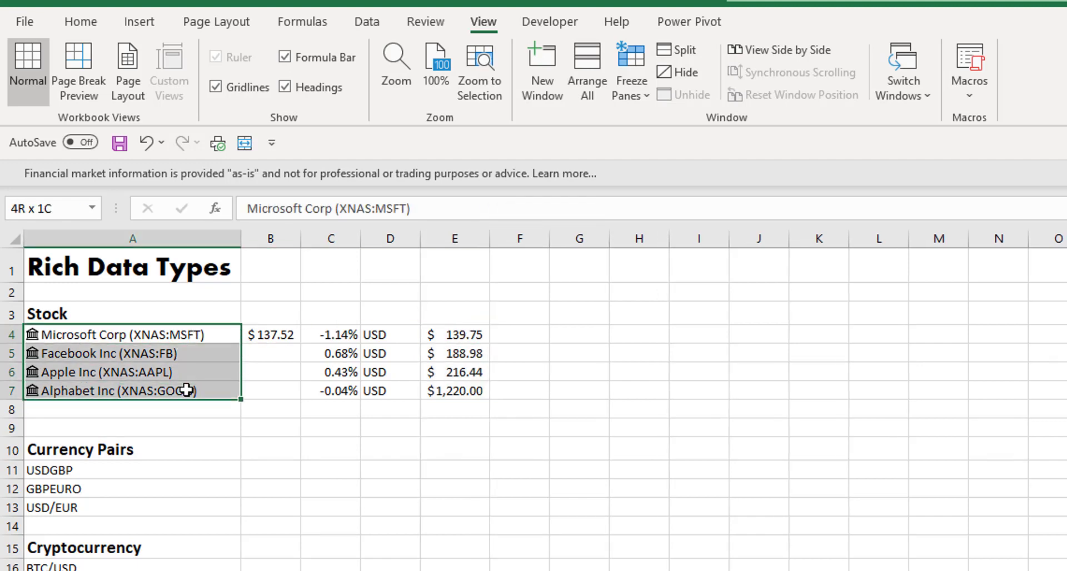
left_click(256, 311)
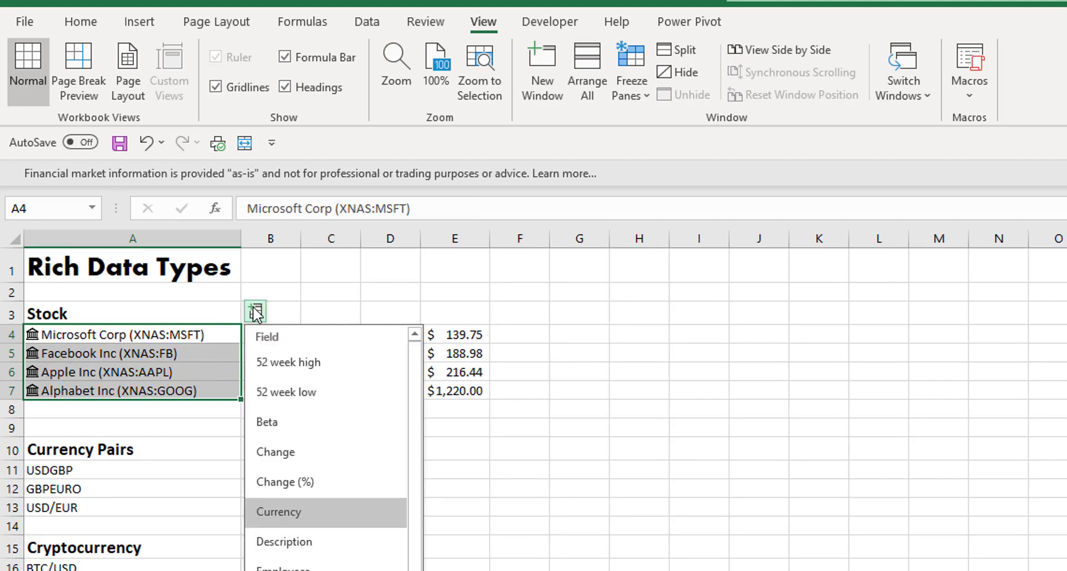
left_click(278, 566)
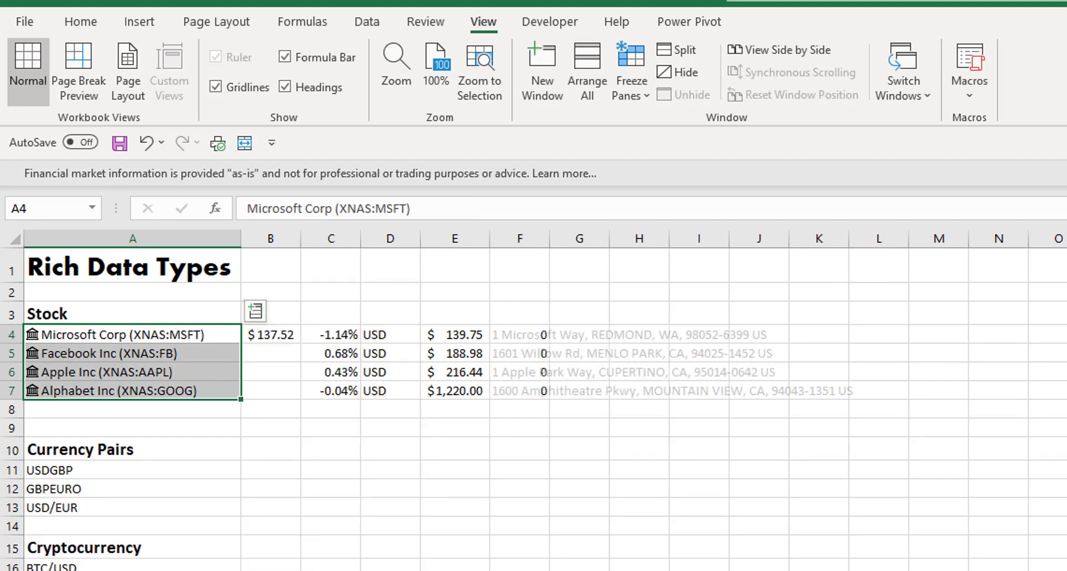
left_click_drag(550, 240, 552, 240)
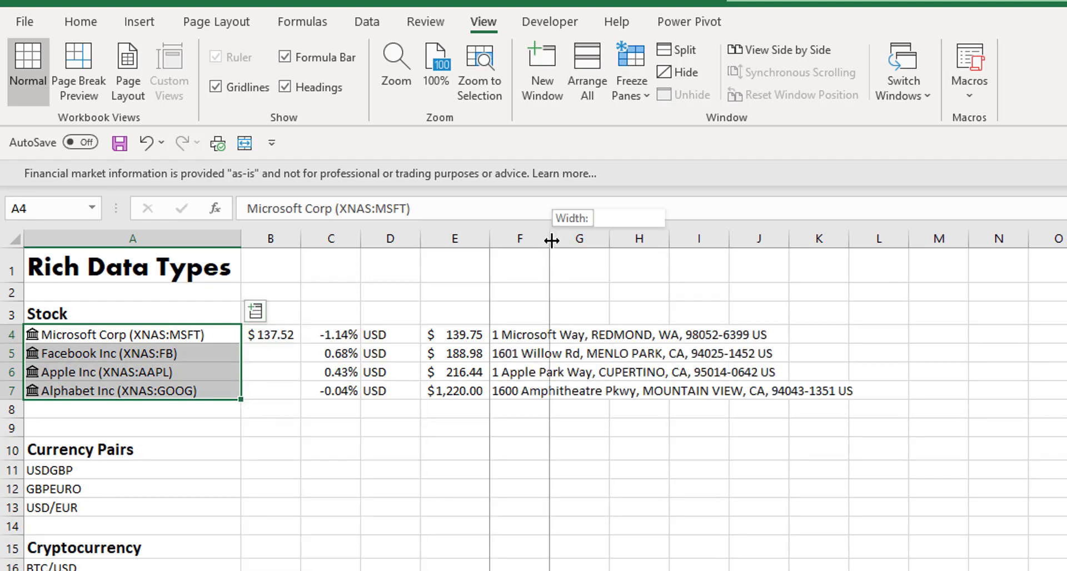
double_click(552, 240)
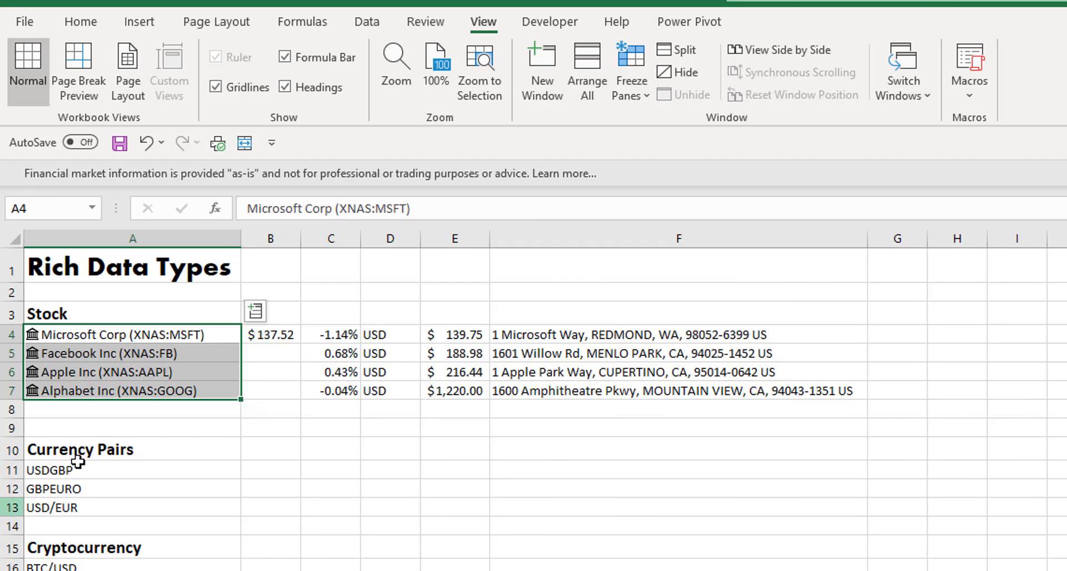
left_click(134, 411)
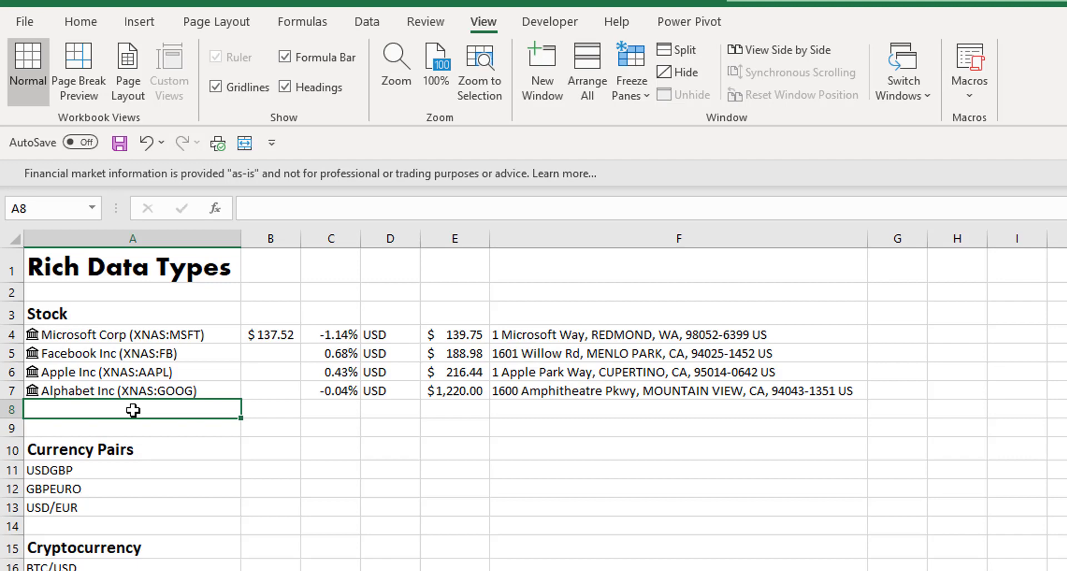
Enter google as a new stock in A8 and search google in the Data Selector
type("google")
key("Return")
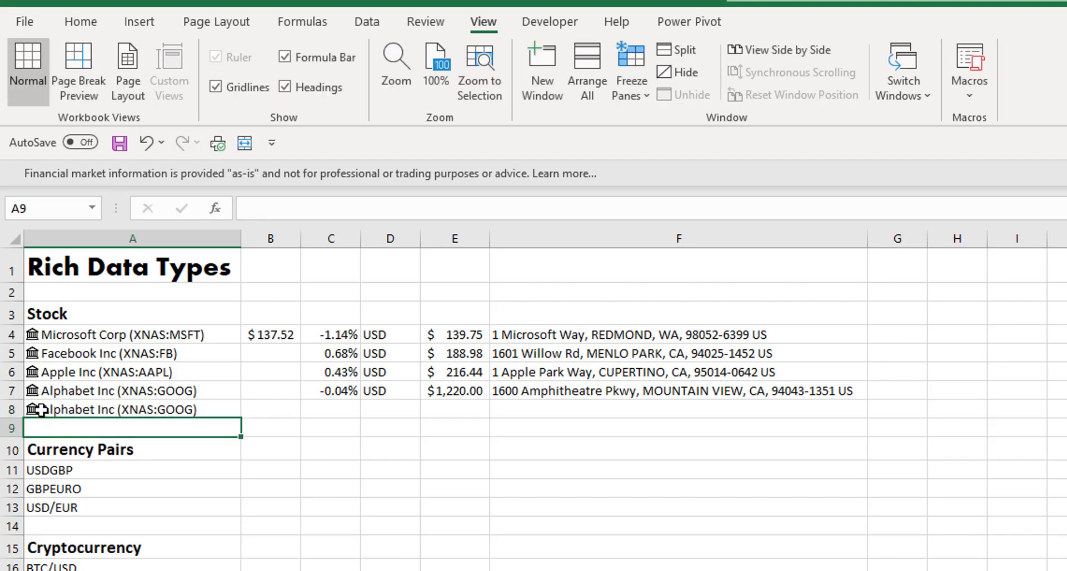
right_click(43, 409)
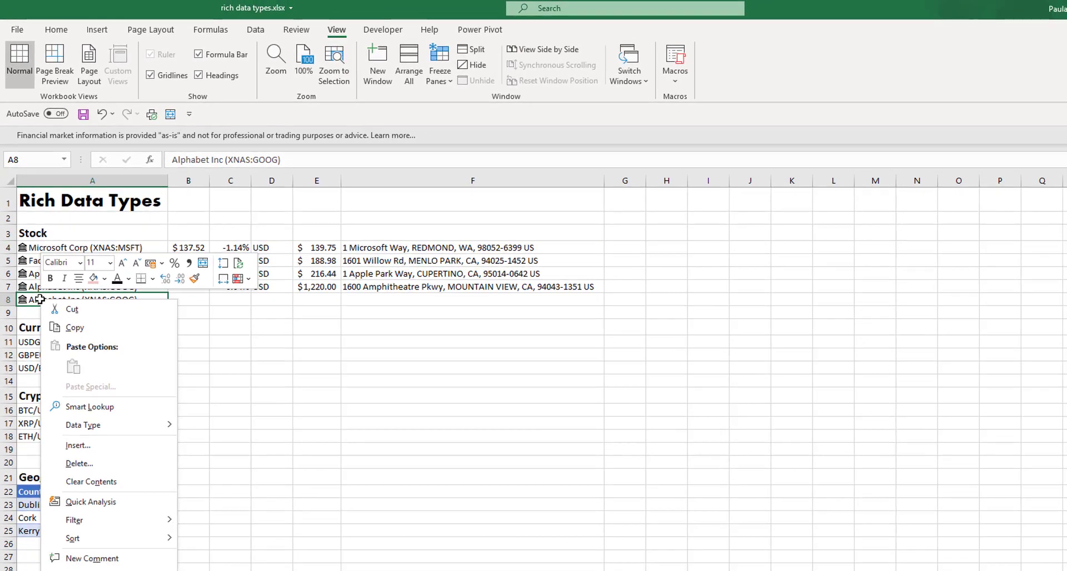
mouse_move(139, 430)
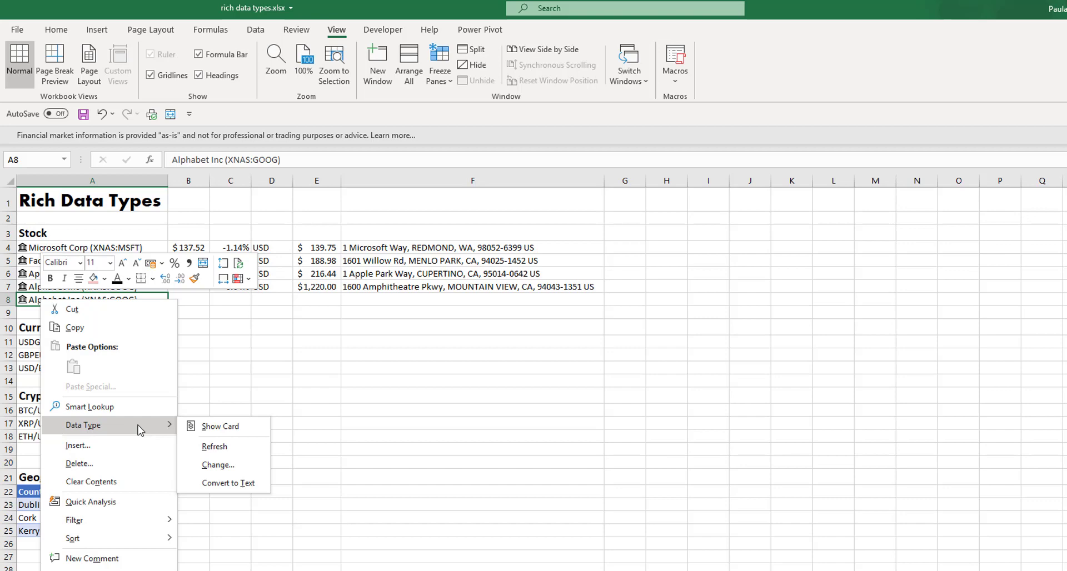
left_click(228, 472)
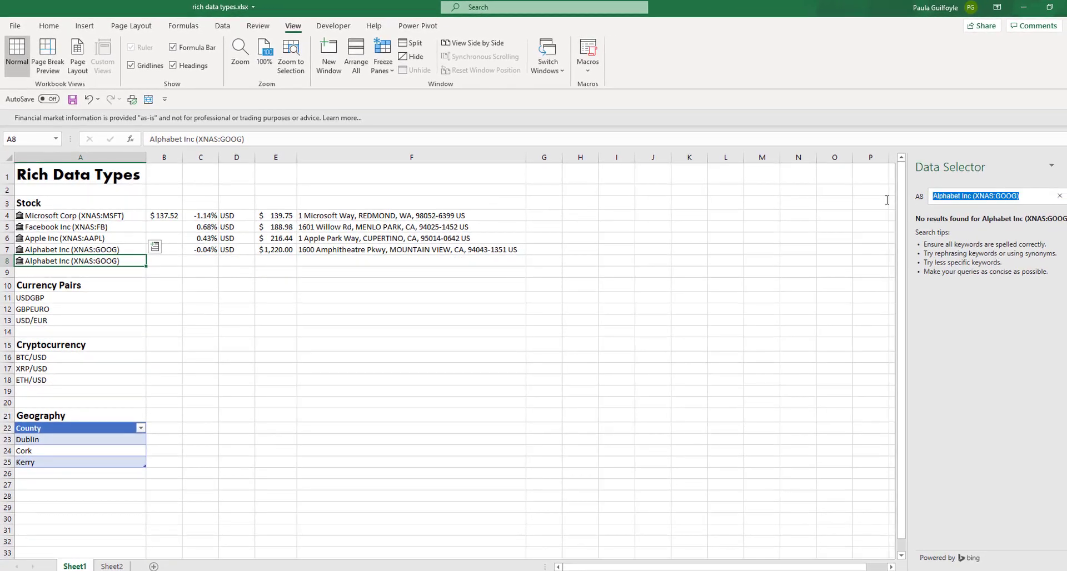
type("google")
key("Return")
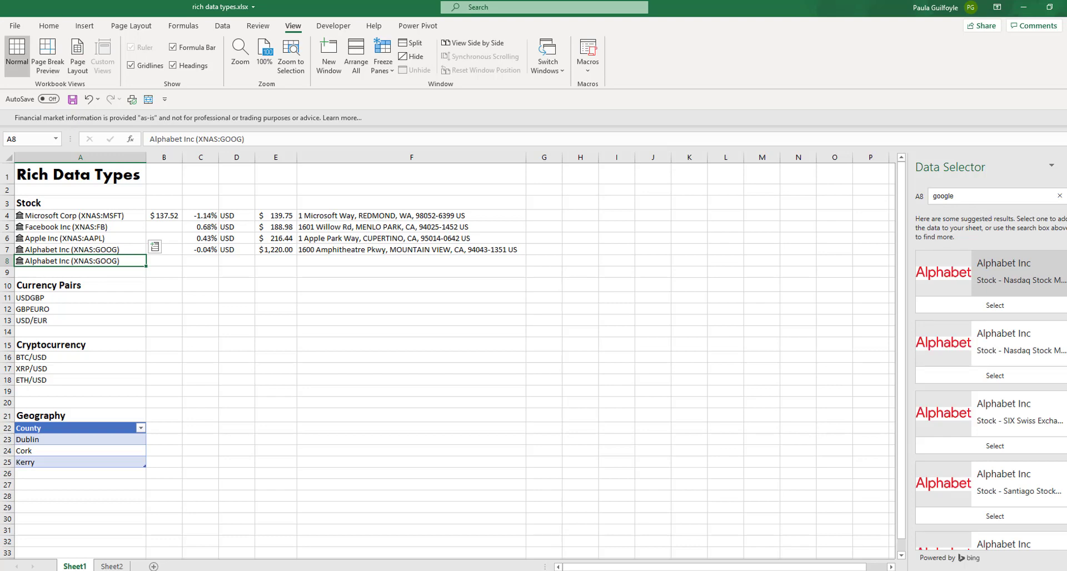
Search net instead and link A8 to Netflix Inc (XNAS:NFLX)
scroll(991, 333, "down", 2)
scroll(992, 334, "up", 2)
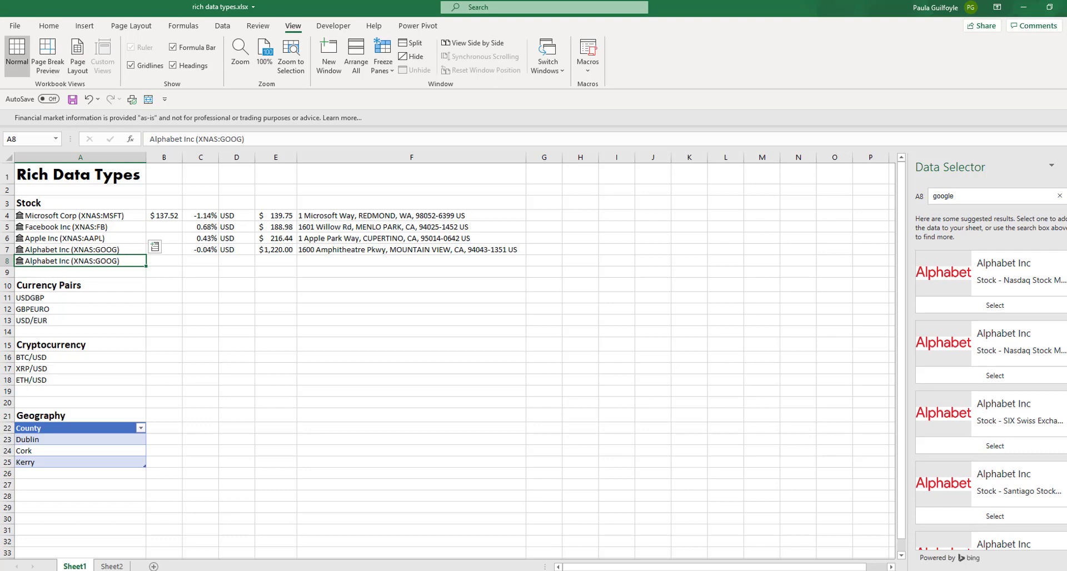
double_click(931, 195)
type("netflix")
key("Return")
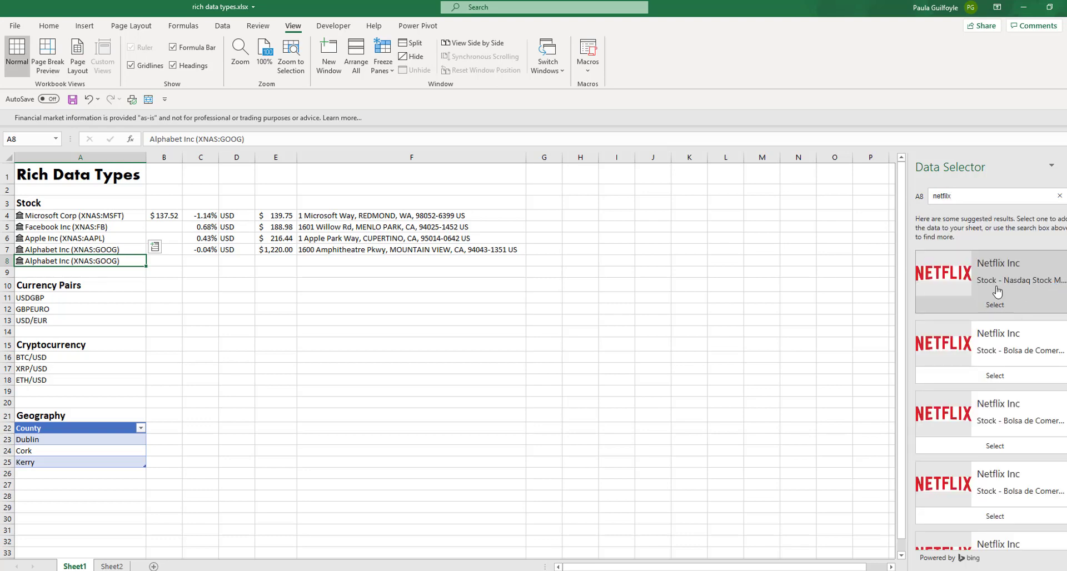
left_click(989, 307)
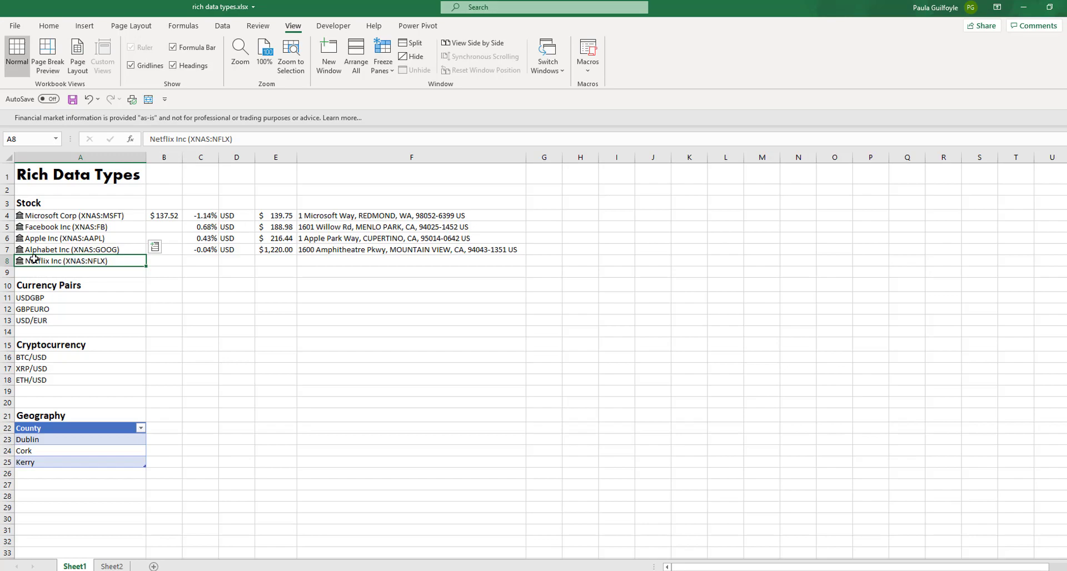
Apply the Stocks data type to USD/GBP, GBPEURO and USD/EUR in A11:A13
left_click_drag(40, 286, 48, 322)
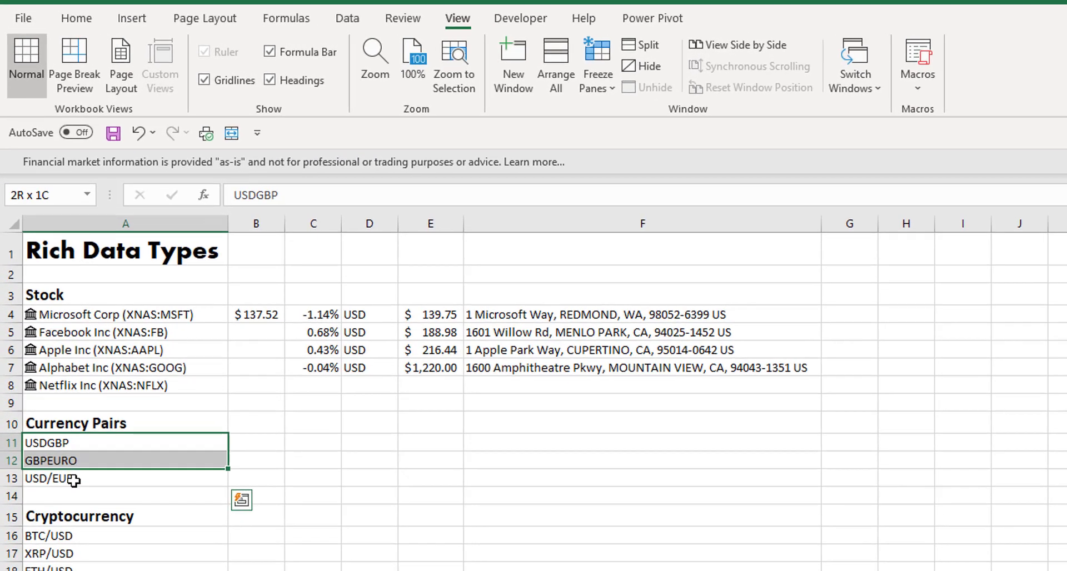
left_click_drag(73, 481, 71, 480)
left_click(70, 480)
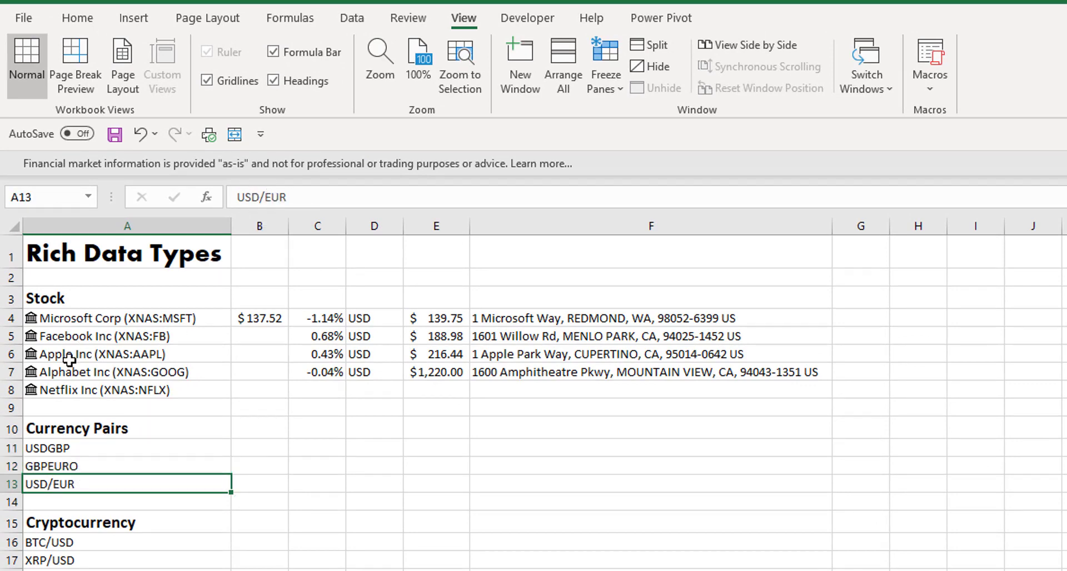
left_click(177, 522)
left_click_drag(161, 448, 150, 484)
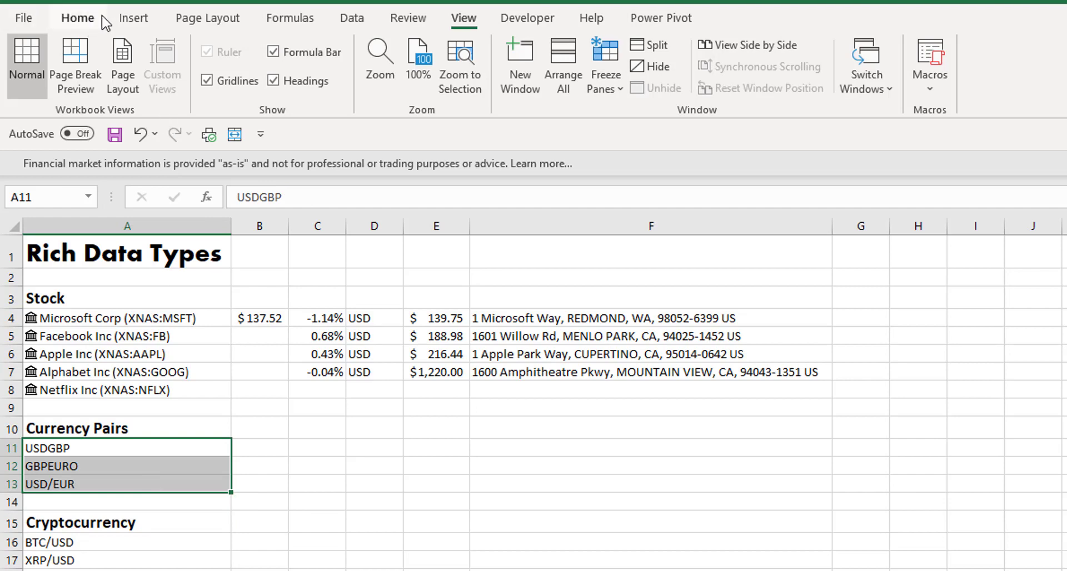
left_click(350, 22)
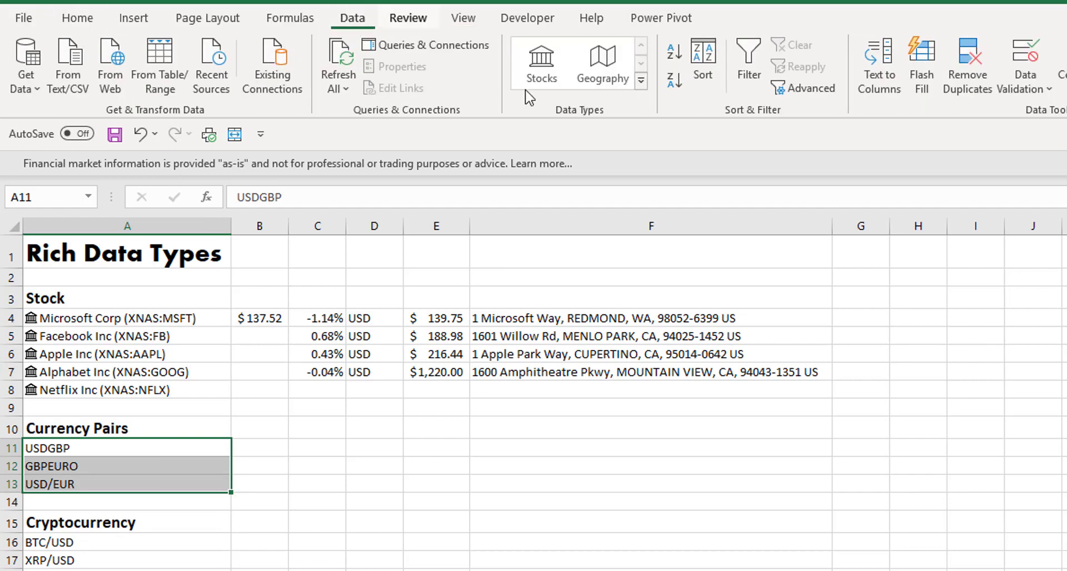
left_click(532, 68)
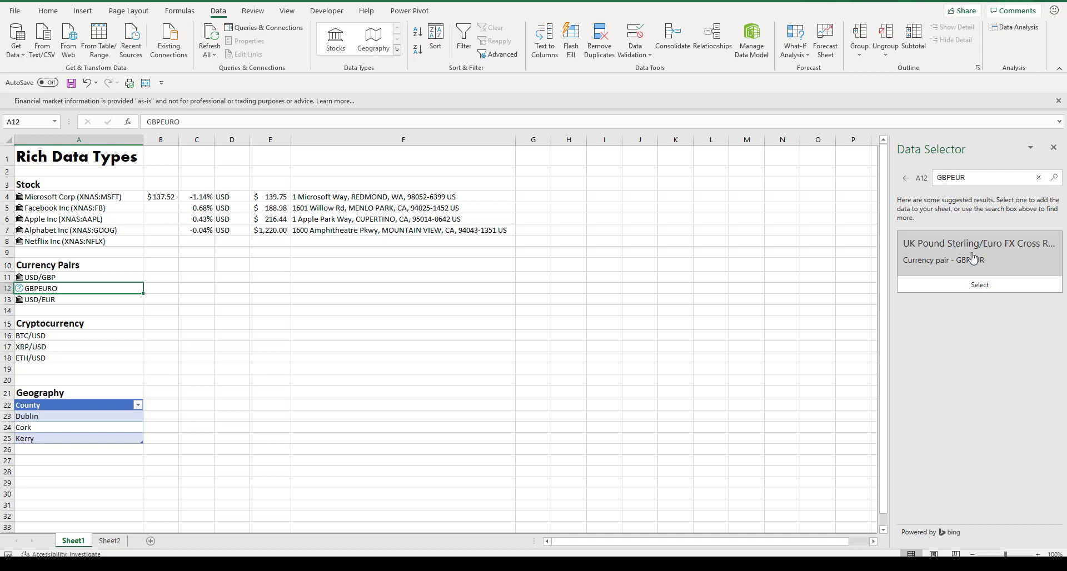
Link the unmatched A12 to the UK Pound Sterling/Euro (GBP/EUR) cross rate
left_click(972, 258)
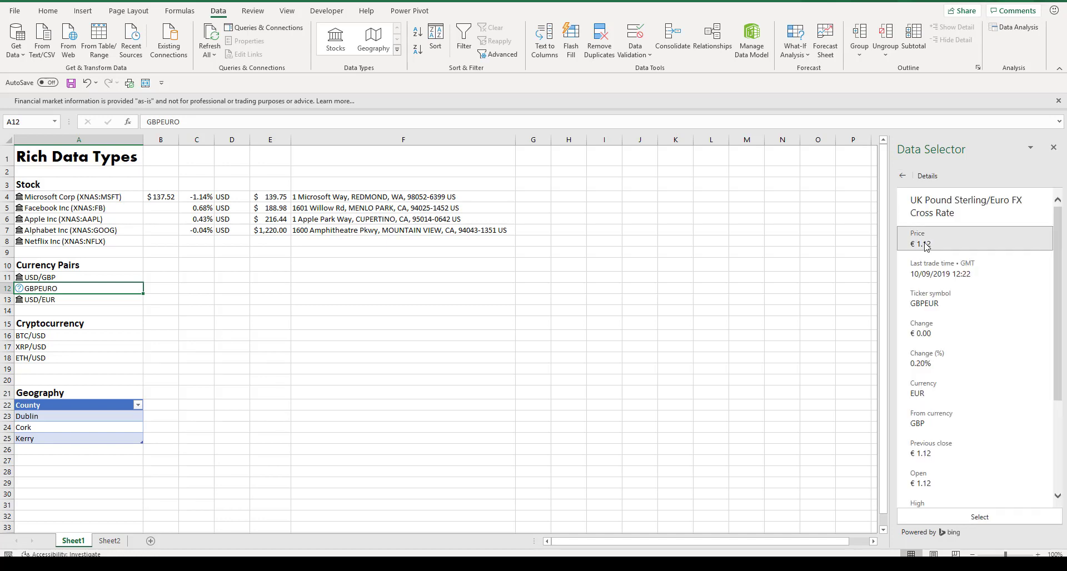
left_click(979, 517)
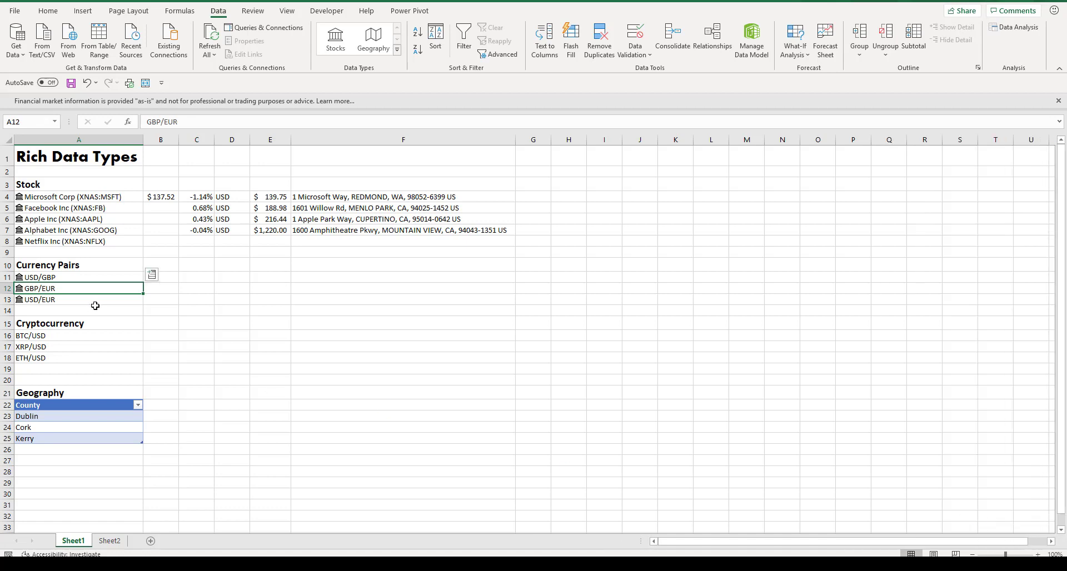
left_click(153, 278)
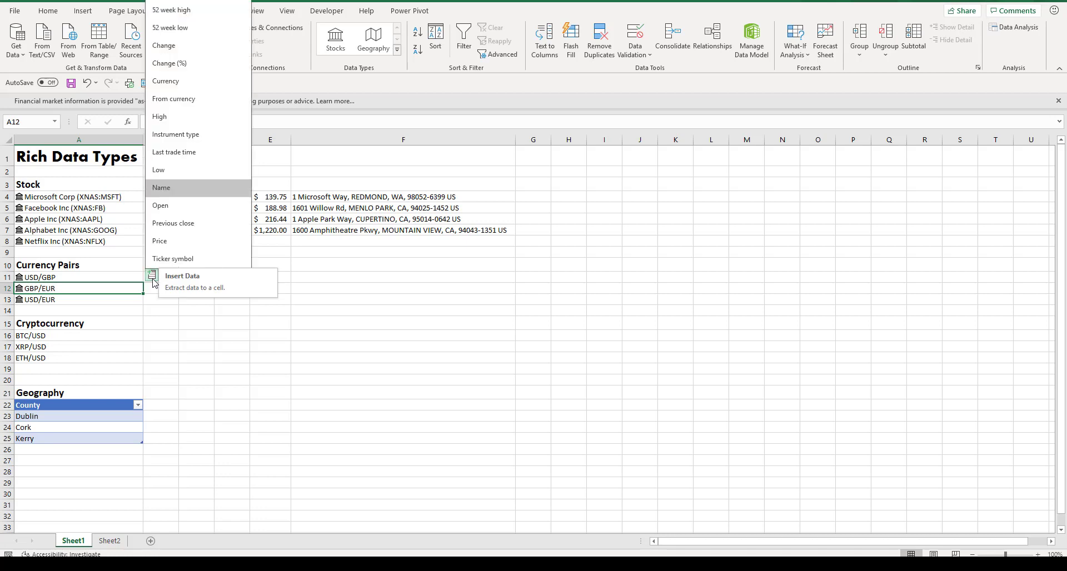
Add each pair's From currency in B11:B13: USD, GBP, USD
left_click_drag(90, 276, 85, 297)
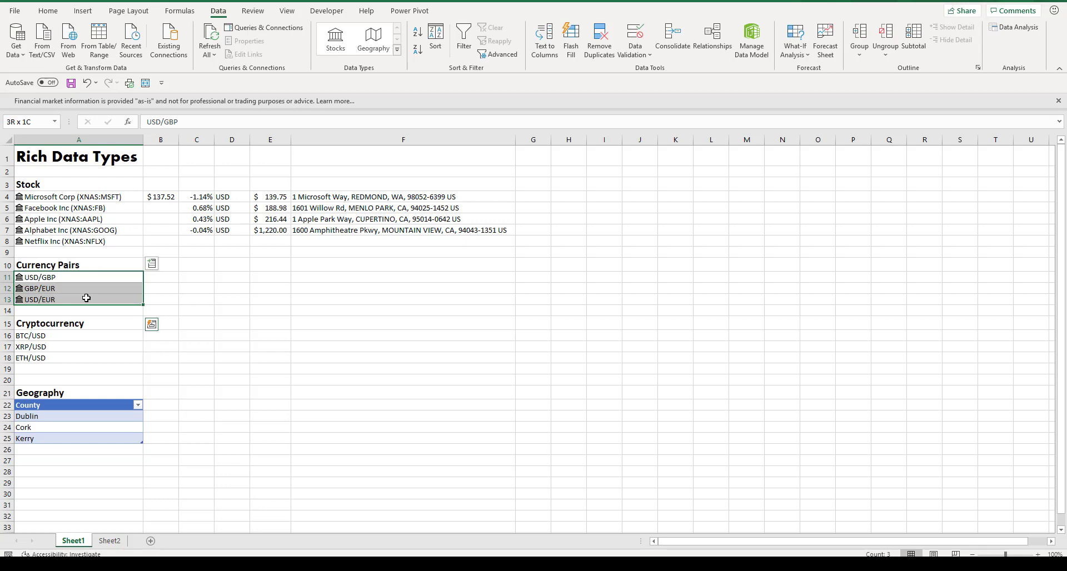
left_click(151, 265)
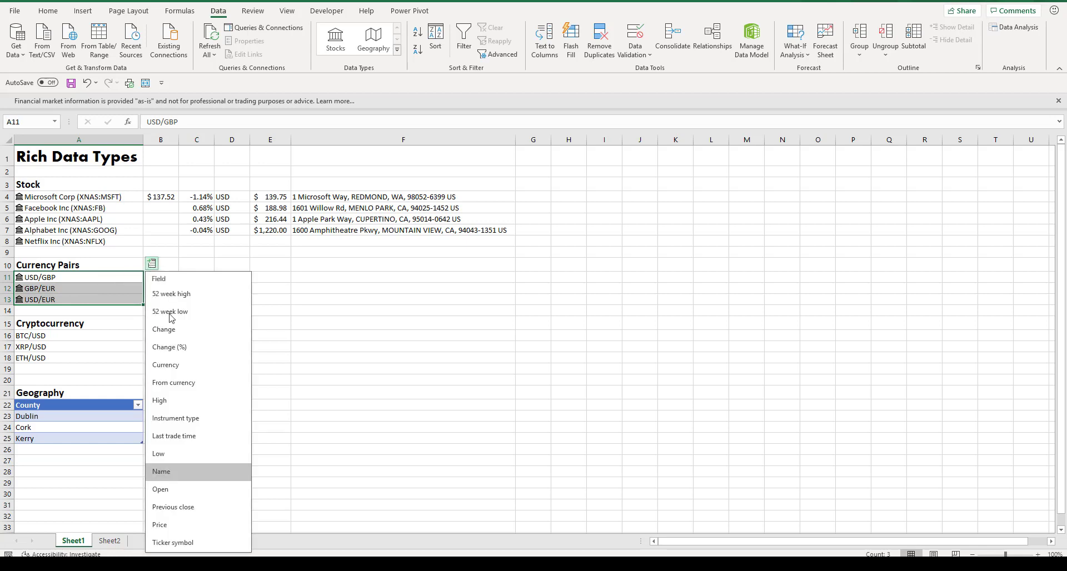
left_click(174, 383)
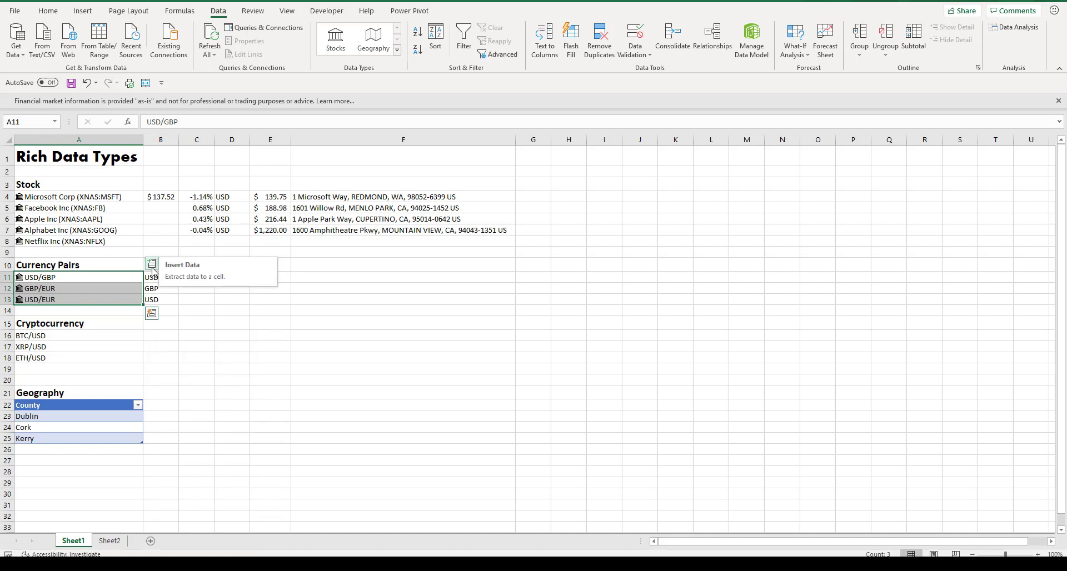
Link BTC/USD, XRP/USD and ETH/USD and extract BTC/USD's price into B16
left_click(78, 337)
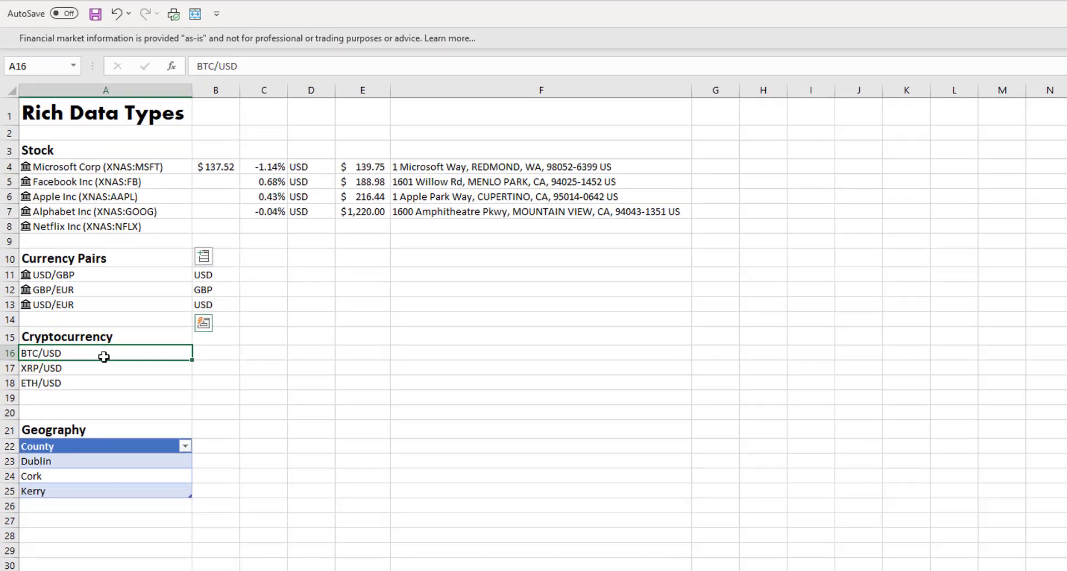
left_click_drag(104, 357, 101, 384)
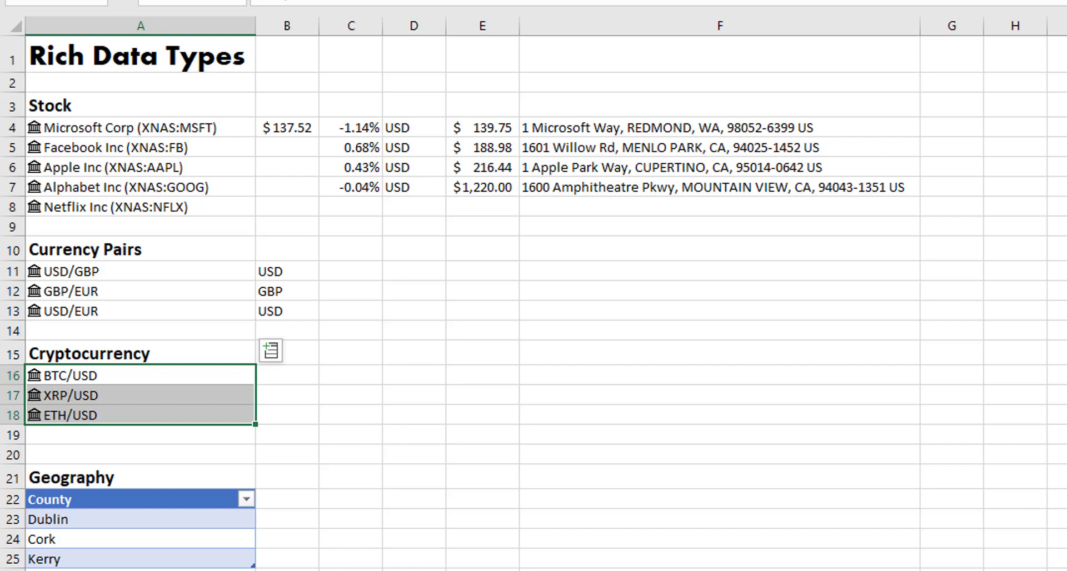
left_click(34, 378)
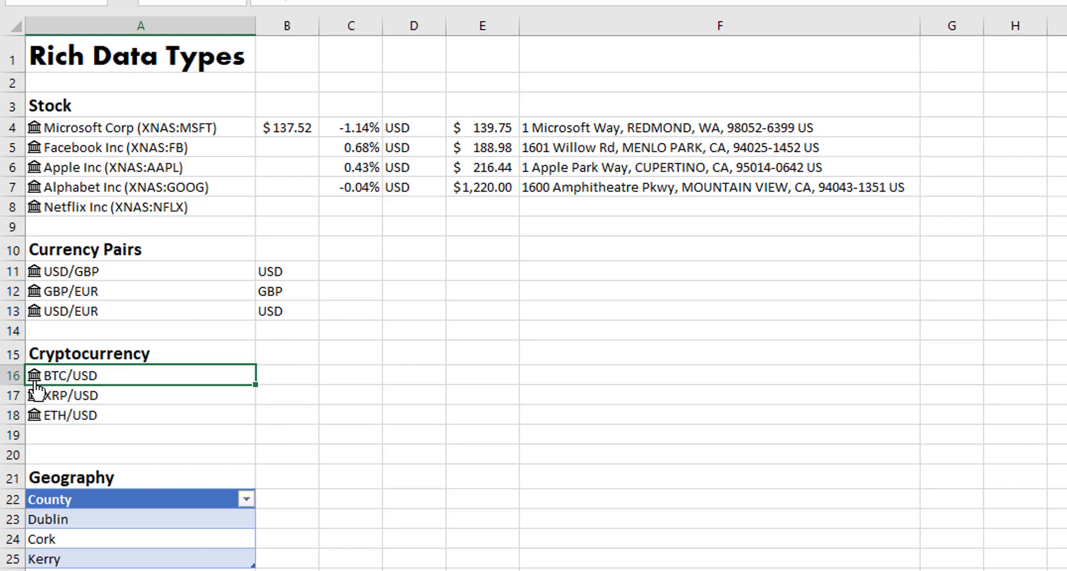
mouse_move(347, 418)
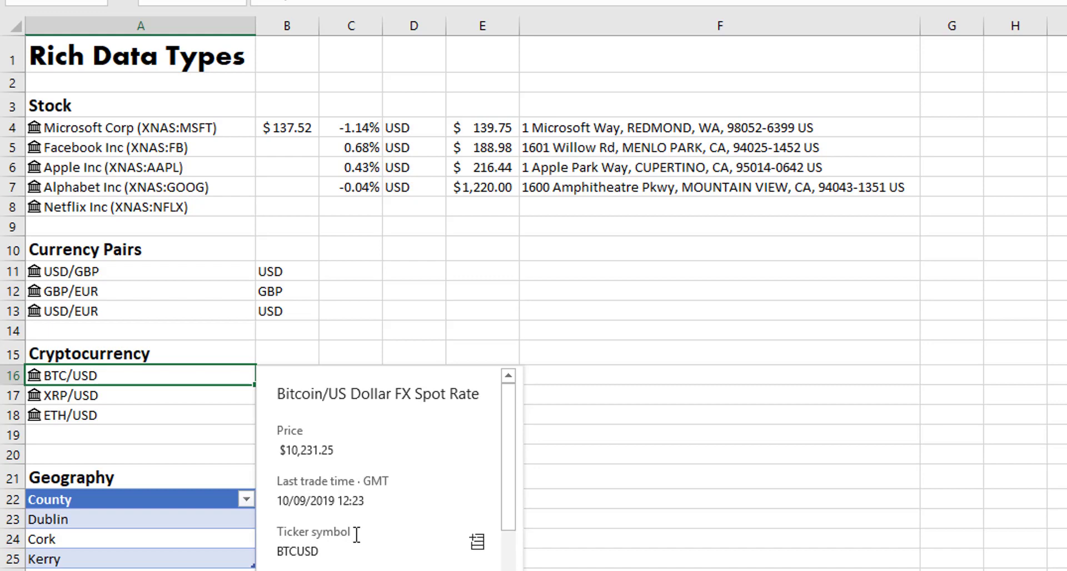
left_click_drag(510, 464, 510, 570)
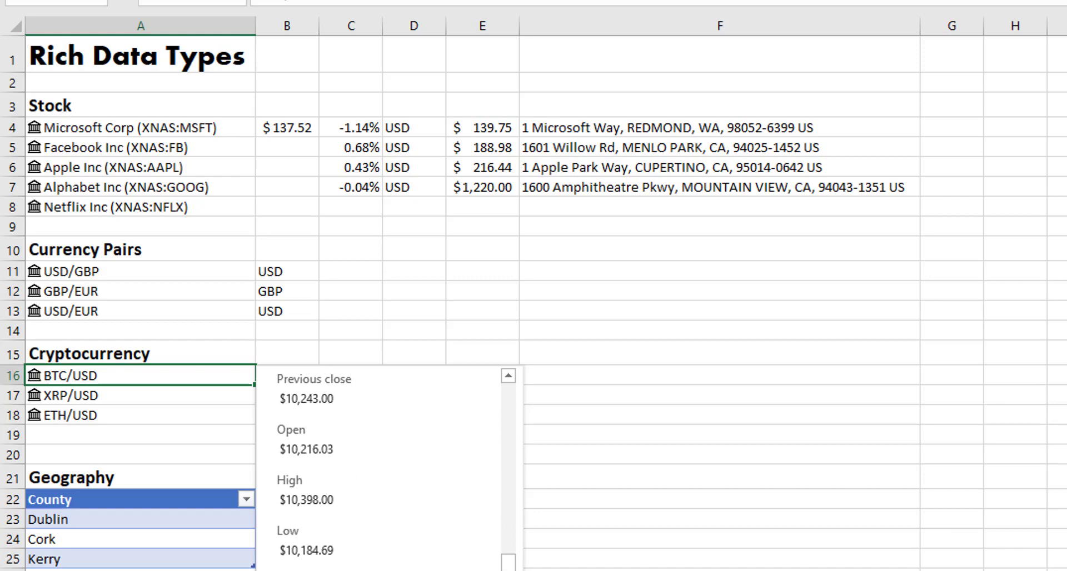
key("Escape")
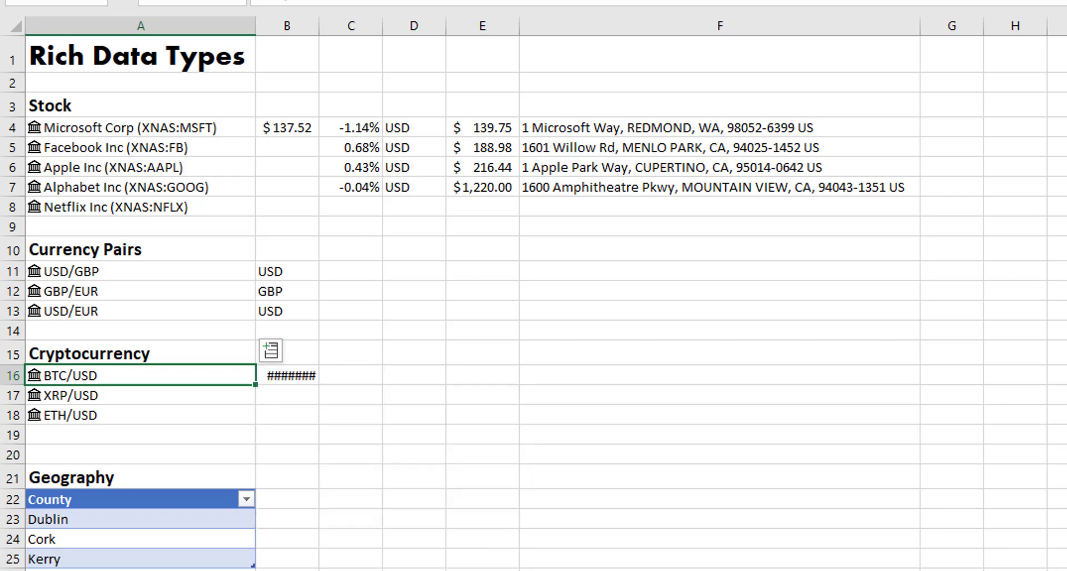
Autofit column B and fill the price down to B18 ($ 0.23, $ 80.90)
double_click(323, 31)
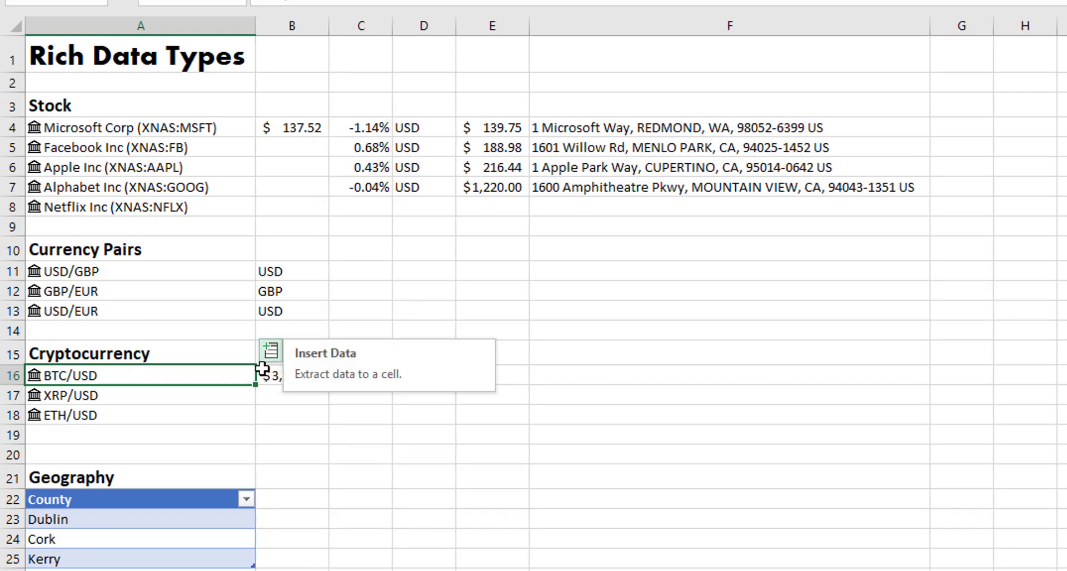
left_click(284, 378)
left_click_drag(329, 385, 325, 433)
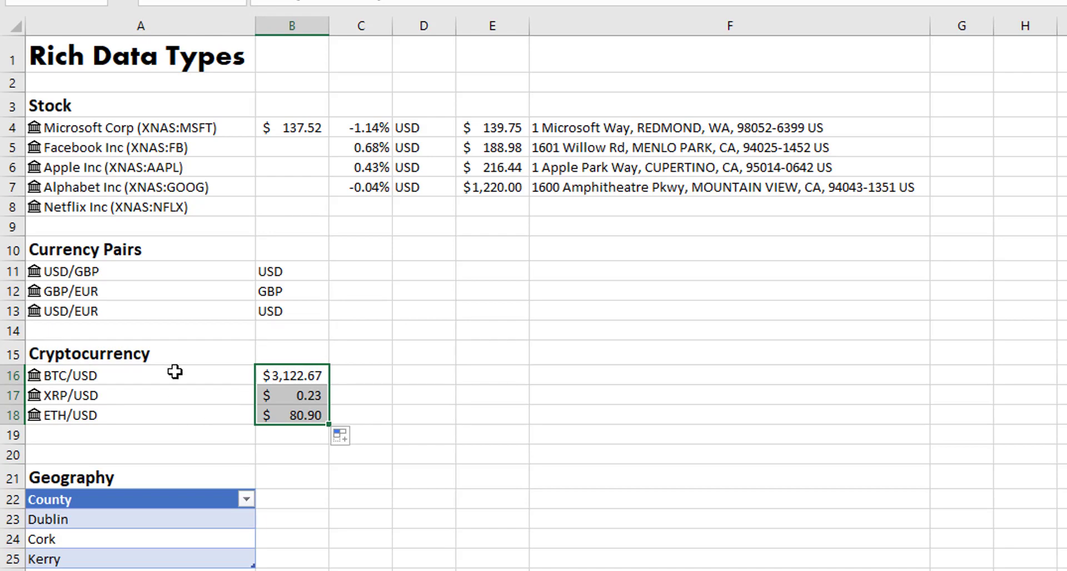
left_click(475, 132)
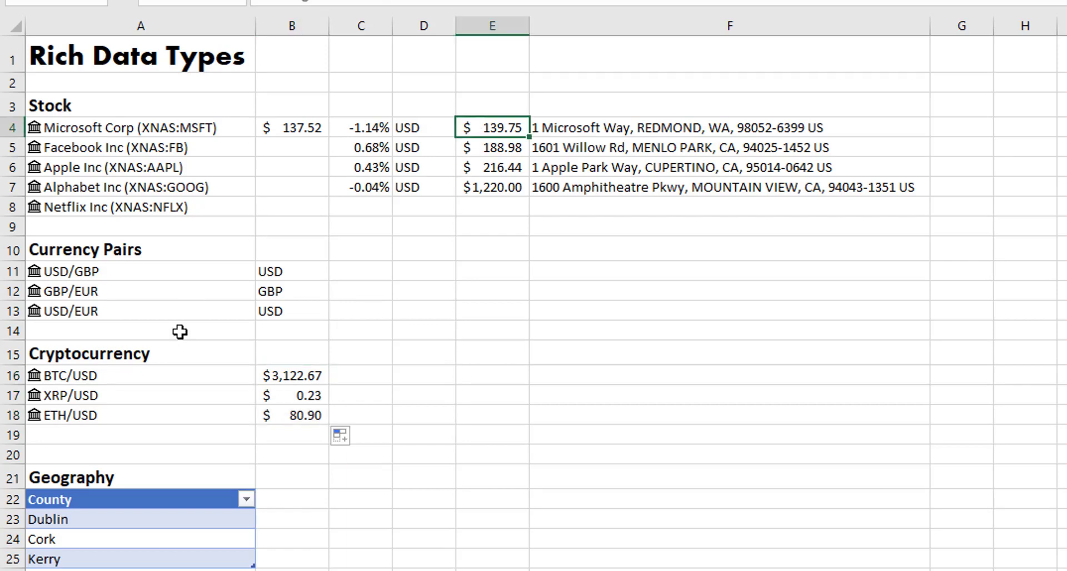
left_click(131, 369)
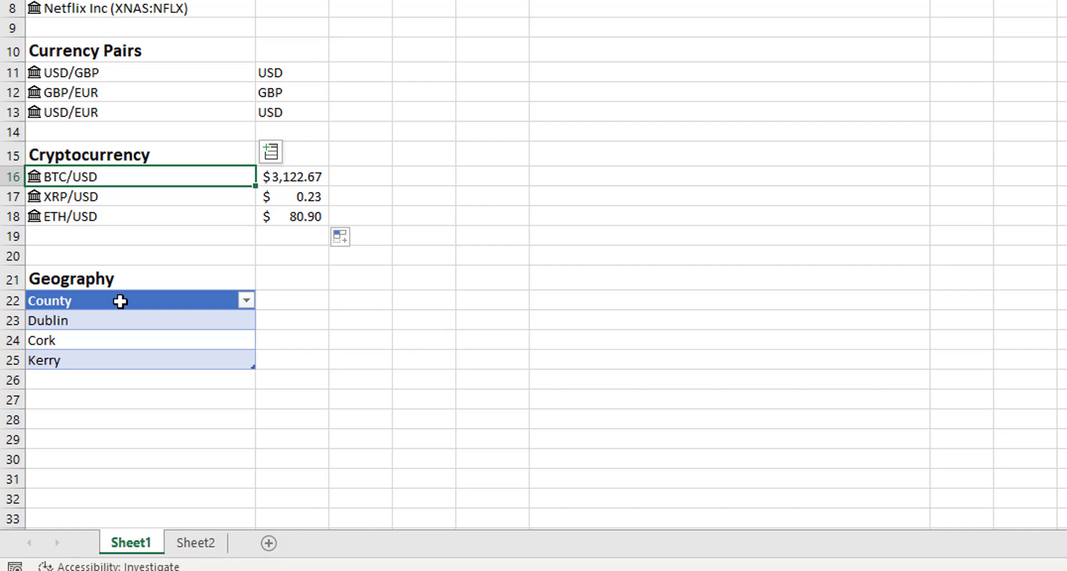
Apply Geography to the County table, matching Dublin, Cork and County Kerry in Ireland
left_click_drag(119, 303, 110, 362)
left_click(123, 301)
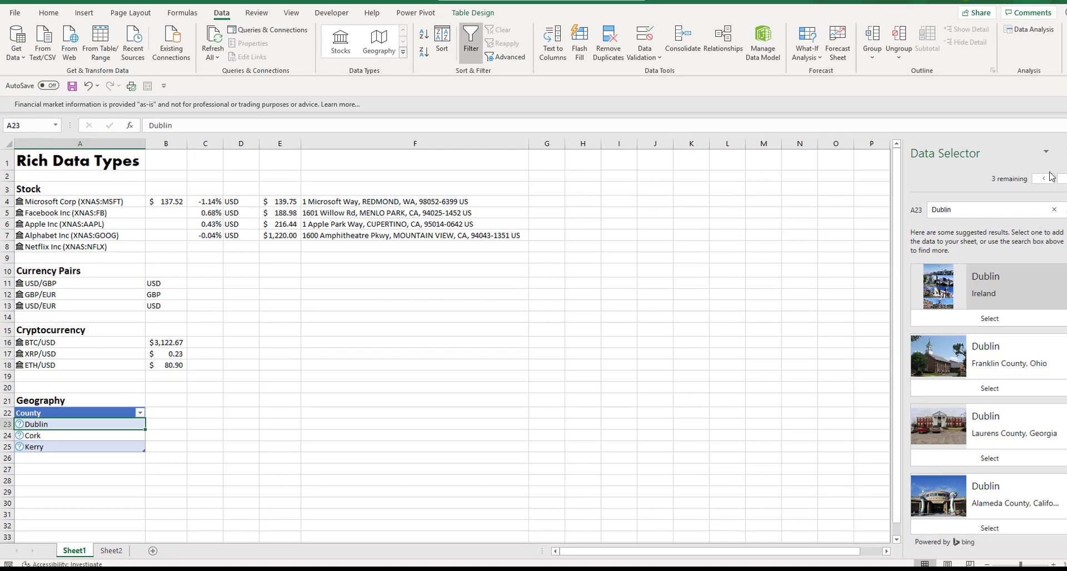
left_click(977, 321)
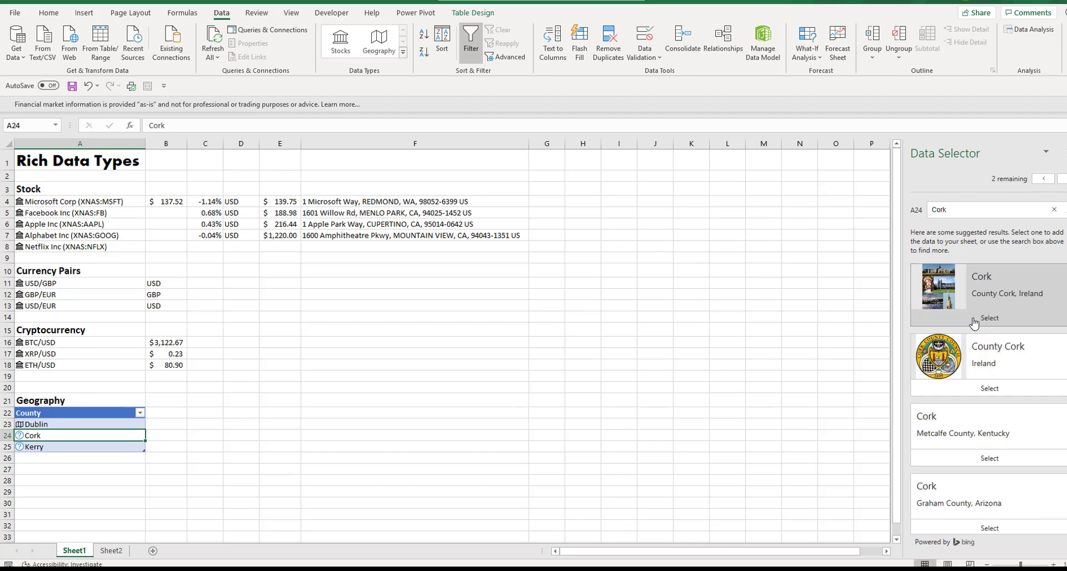
left_click(974, 321)
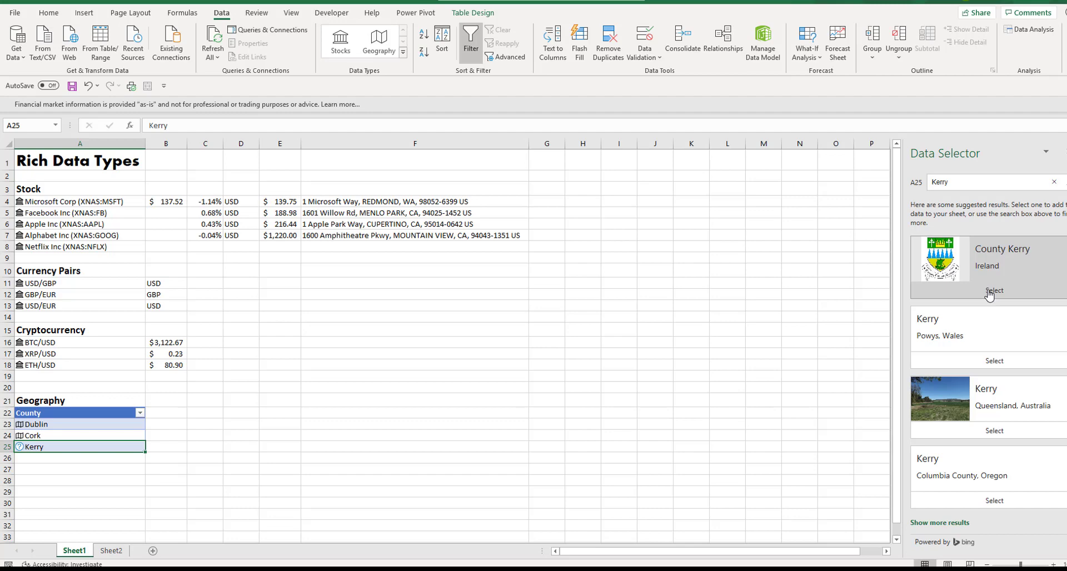
left_click(989, 293)
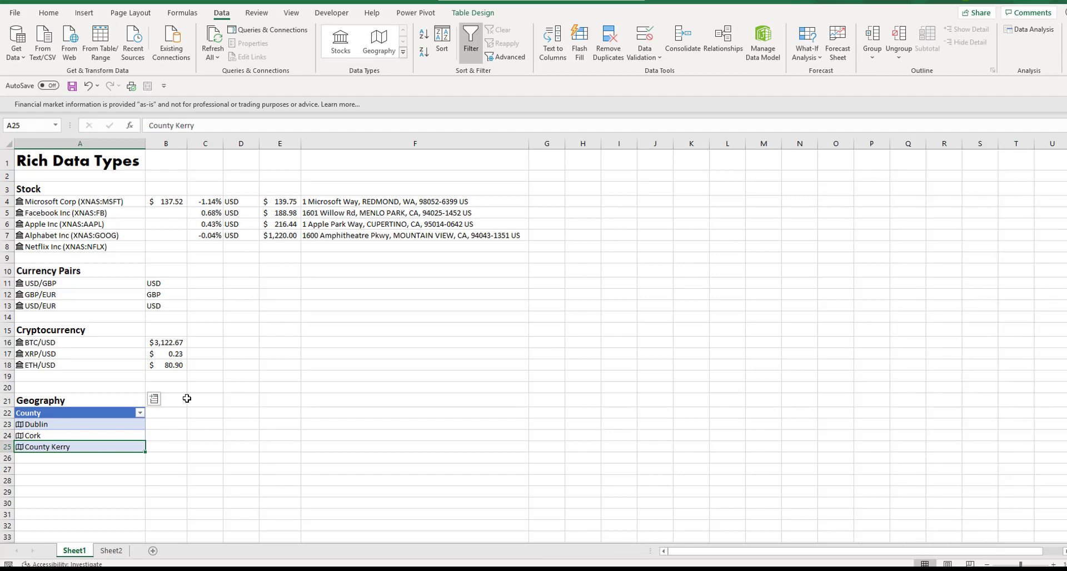
Add Population and Area columns for each county, e.g. 525,383 and 114.99 for Dublin, widening column B
left_click(155, 400)
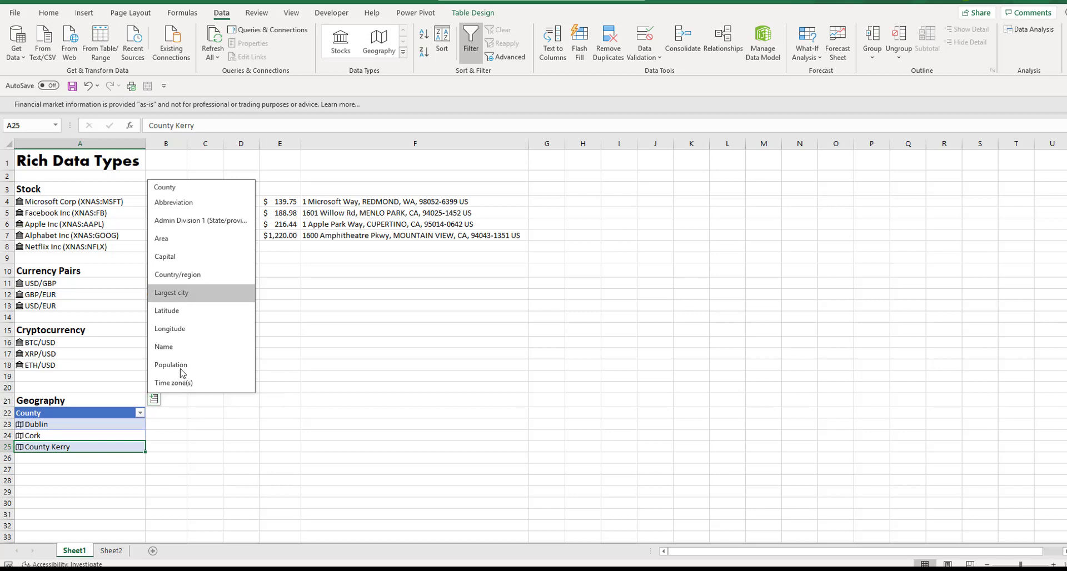
left_click(178, 365)
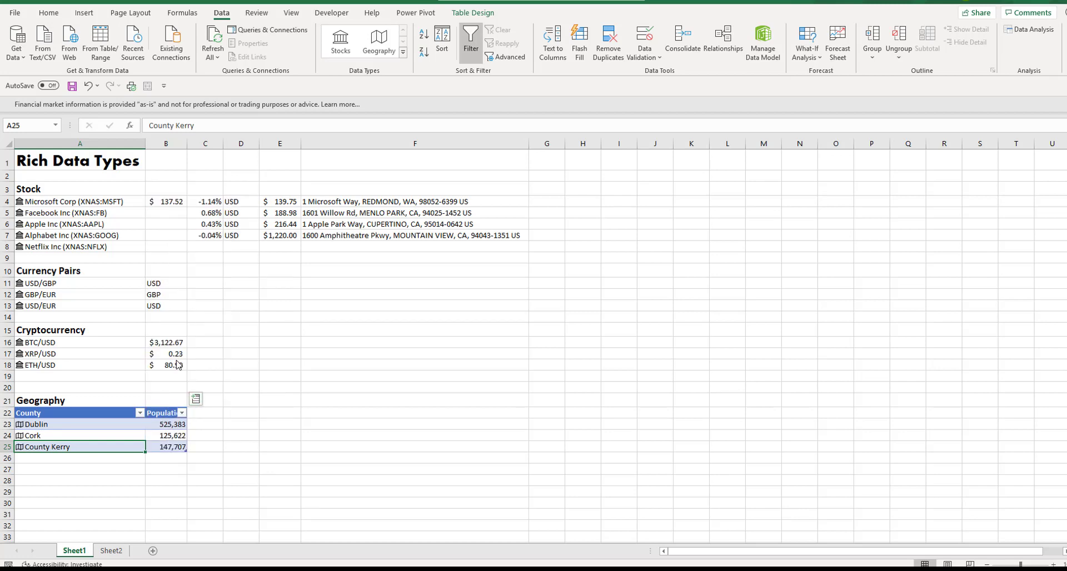
left_click_drag(188, 144, 205, 144)
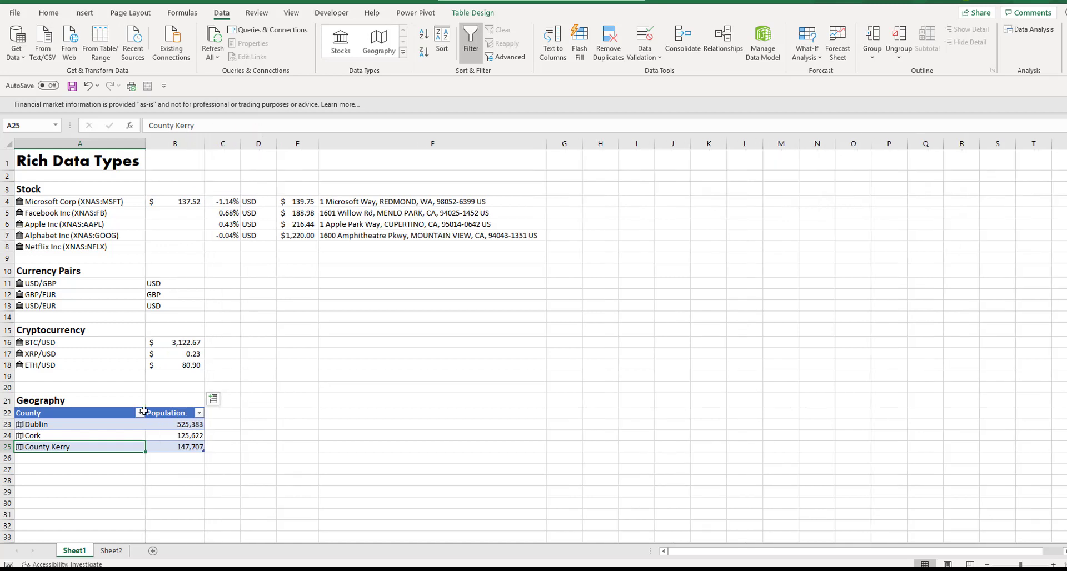
left_click(213, 400)
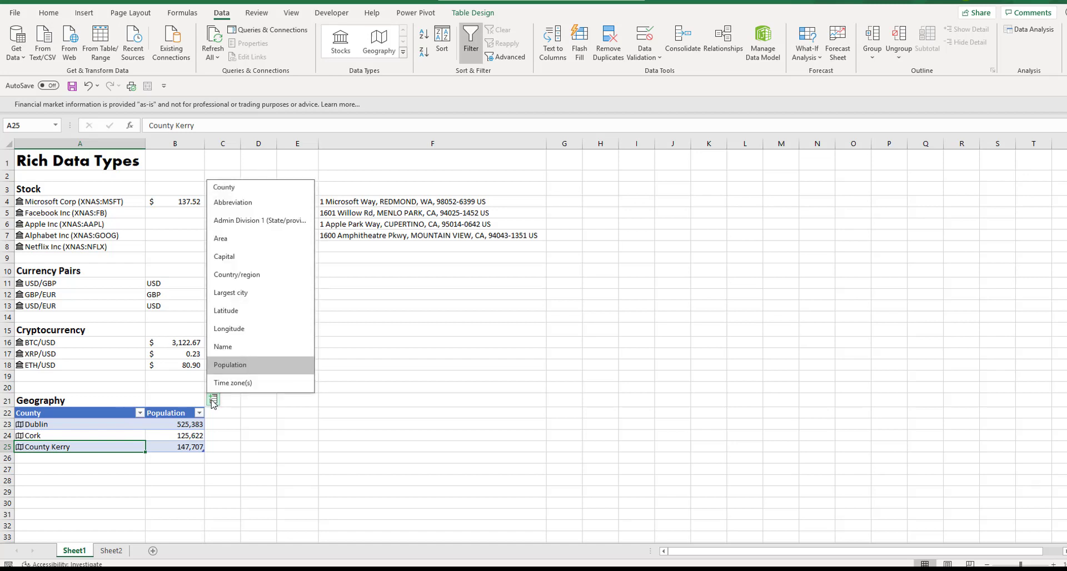
left_click(239, 239)
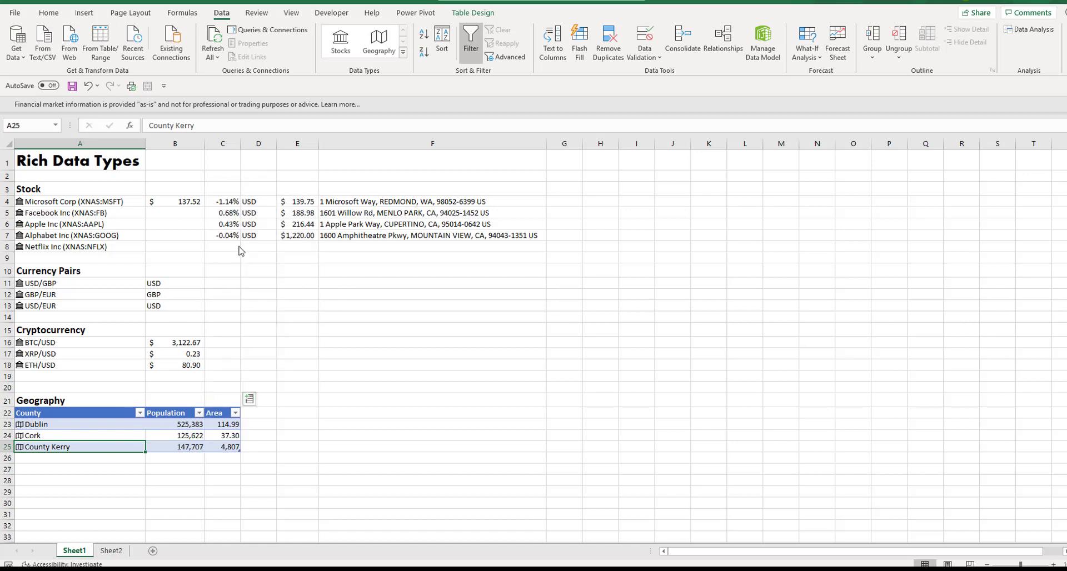
left_click(250, 399)
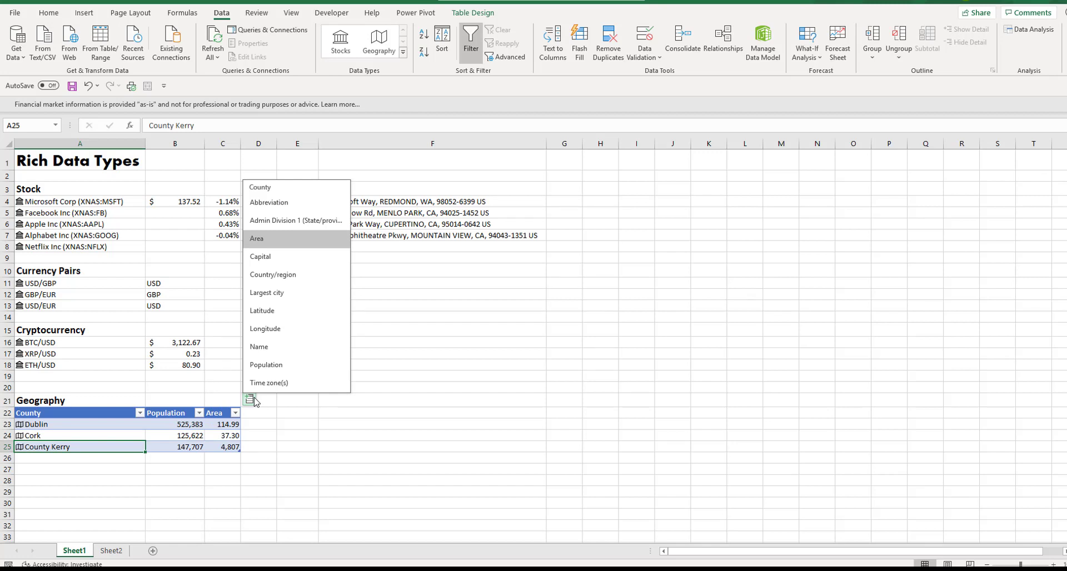
Close the county field list and run Data > Refresh All on the stock, currency and county data
left_click(250, 399)
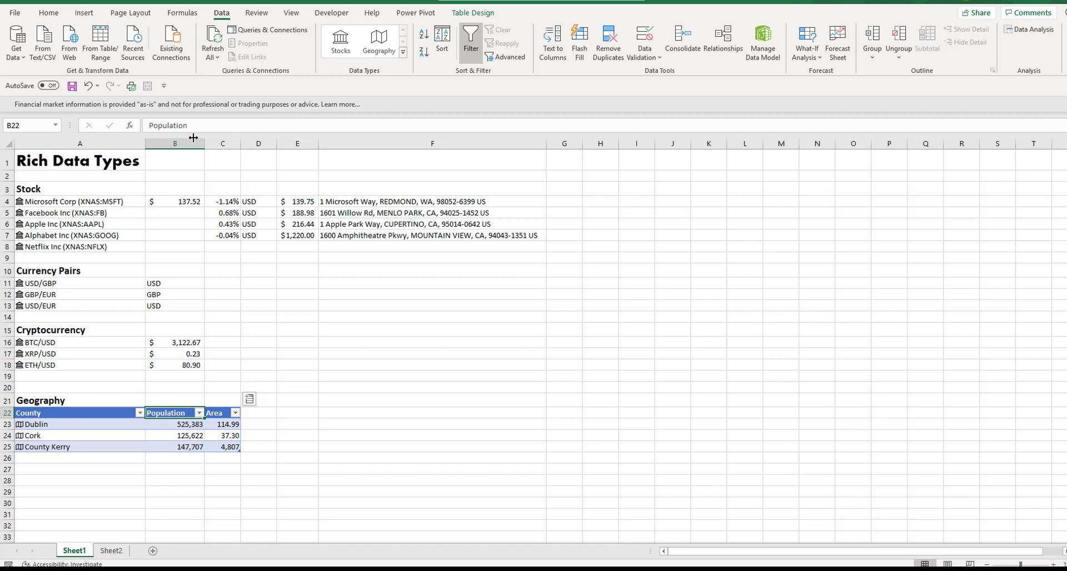
left_click(215, 56)
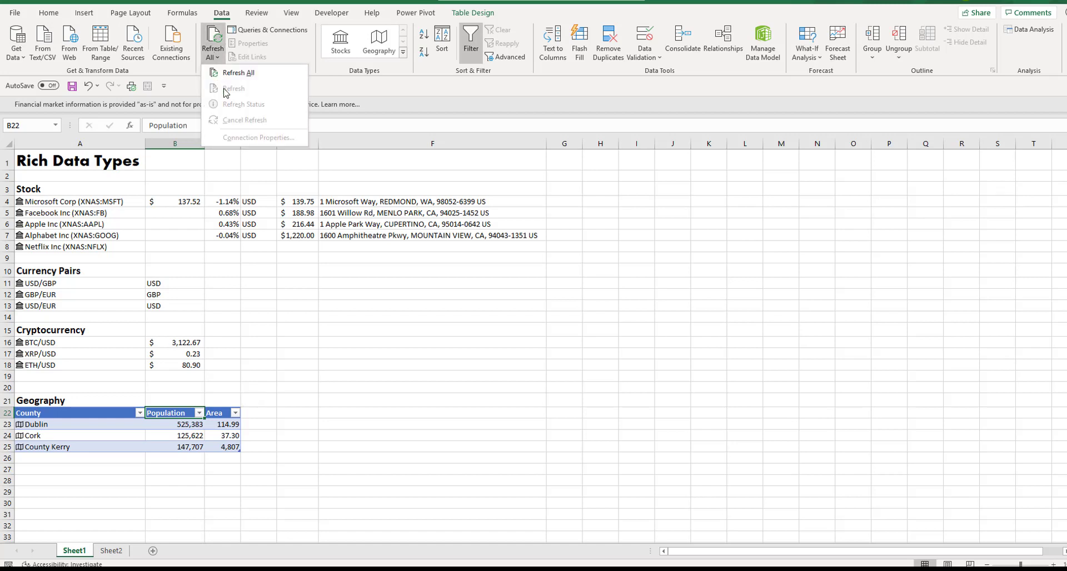
left_click(234, 72)
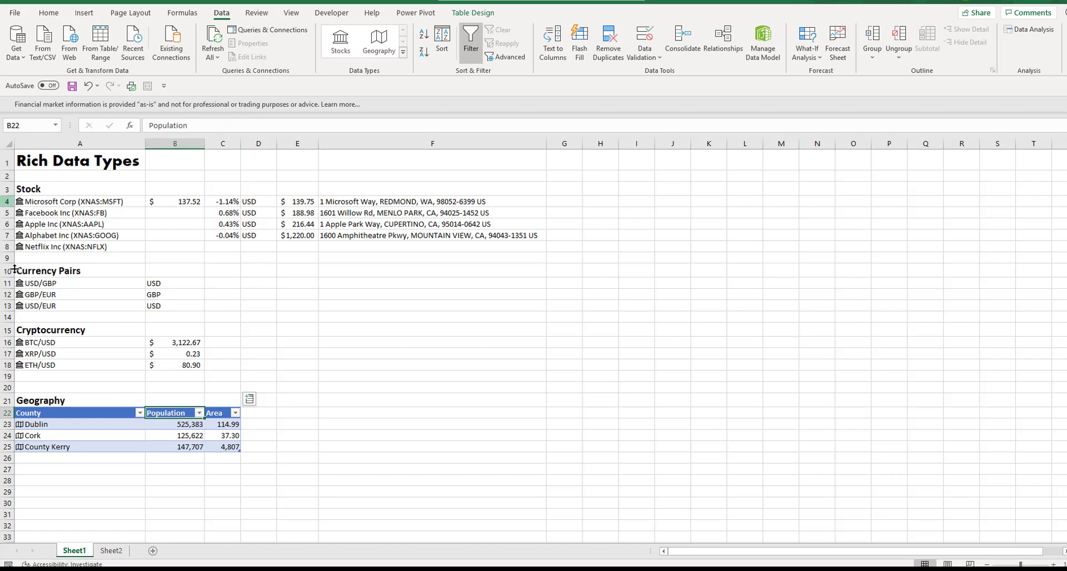
Go to Sheet2 to see the Microsoft and Netflix price and 52-week cards
left_click(110, 554)
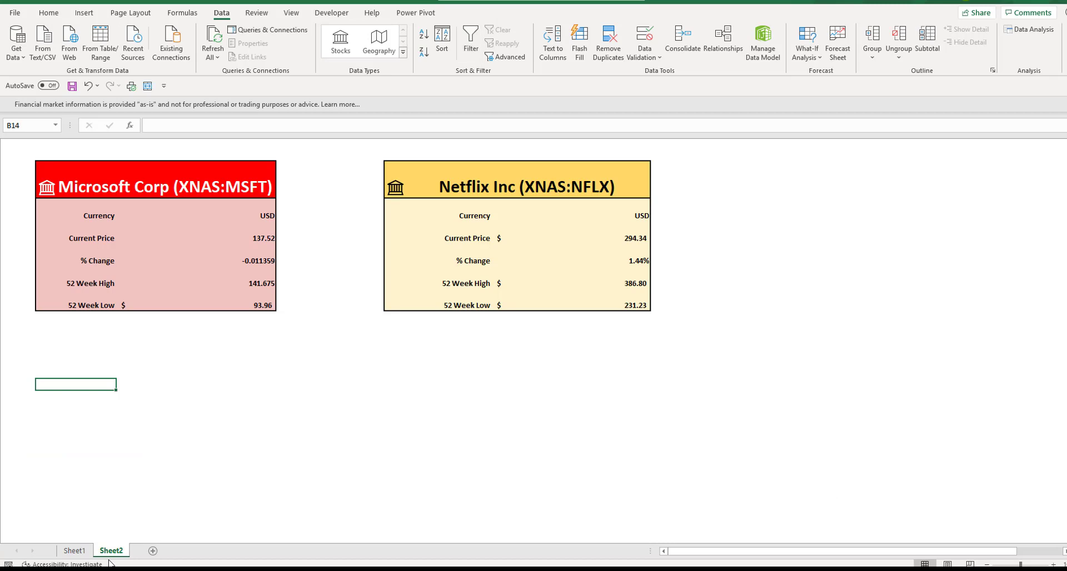